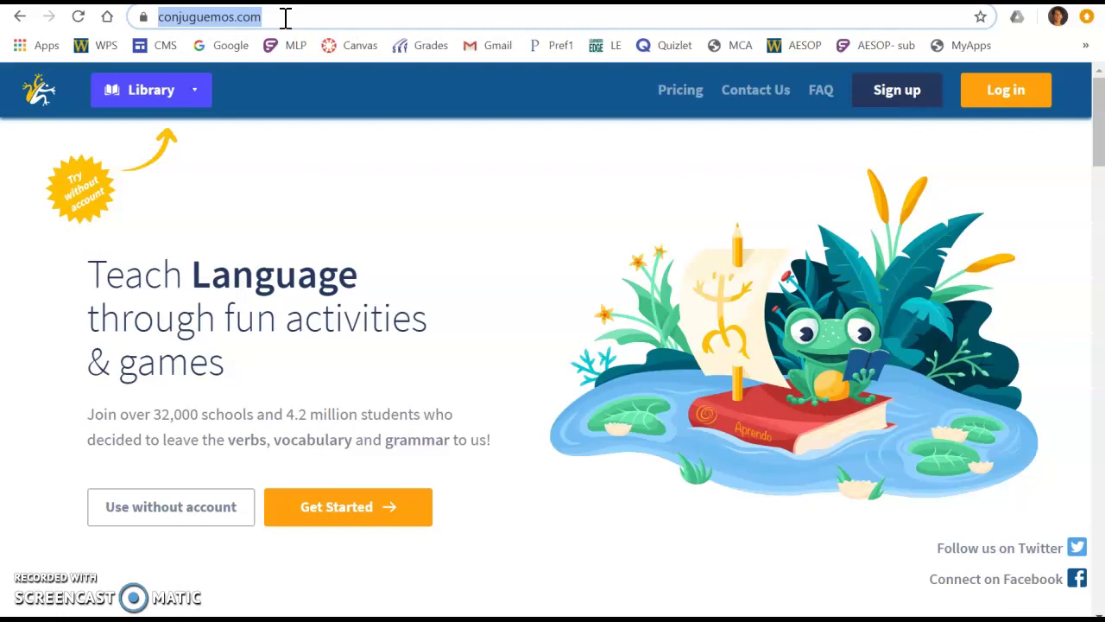
Step: Open the Graded Practice for the Spanish verb activity Present tense (regular verbs only)
left_click(285, 17)
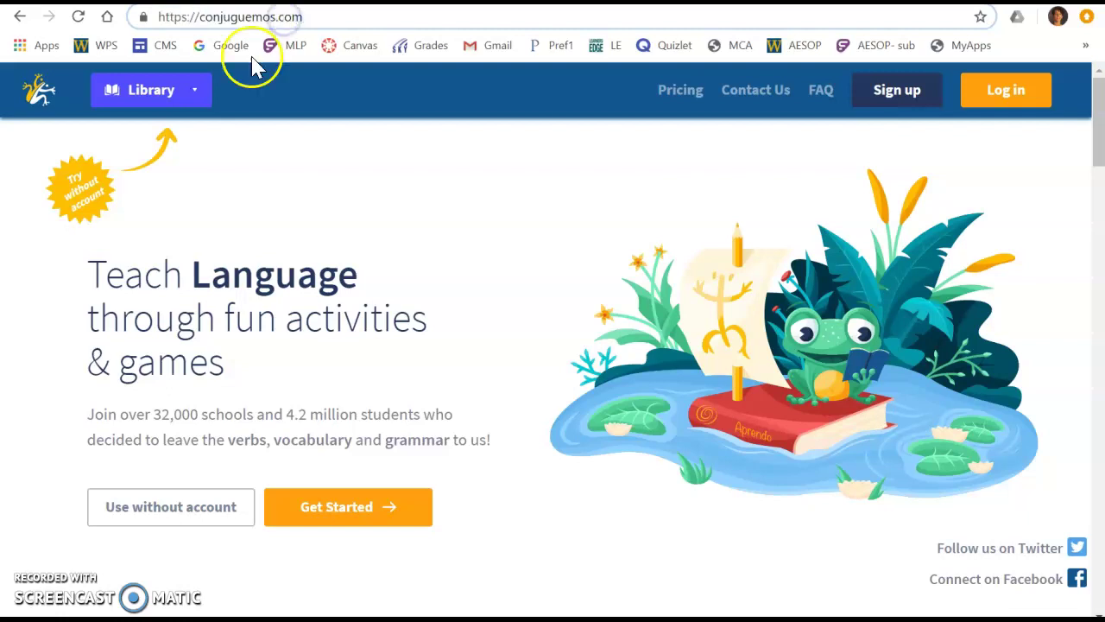
left_click(193, 95)
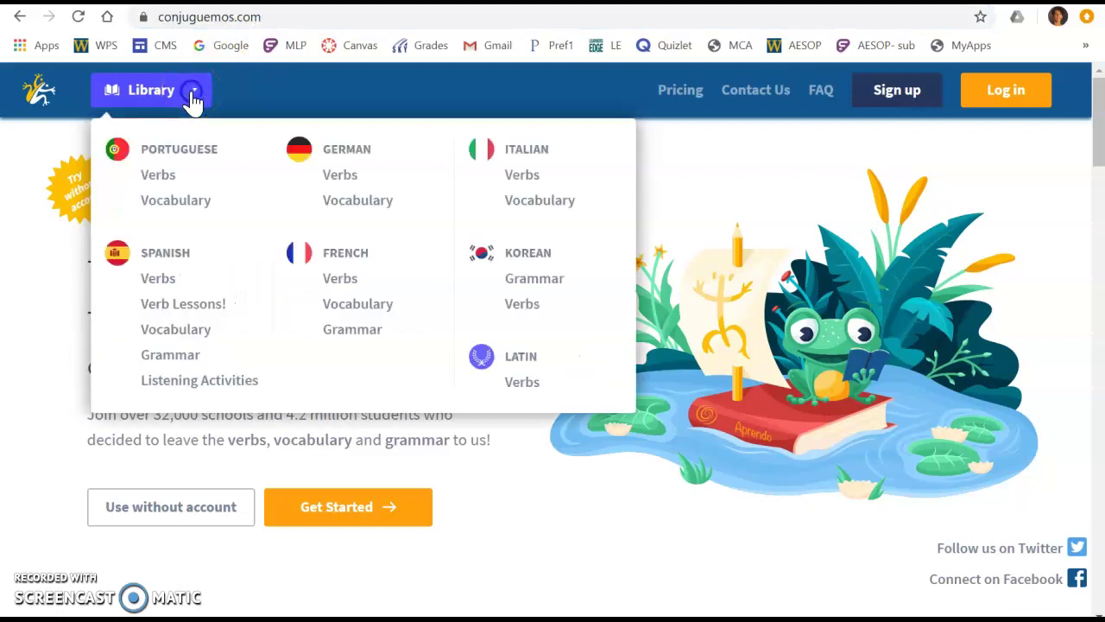
left_click(160, 285)
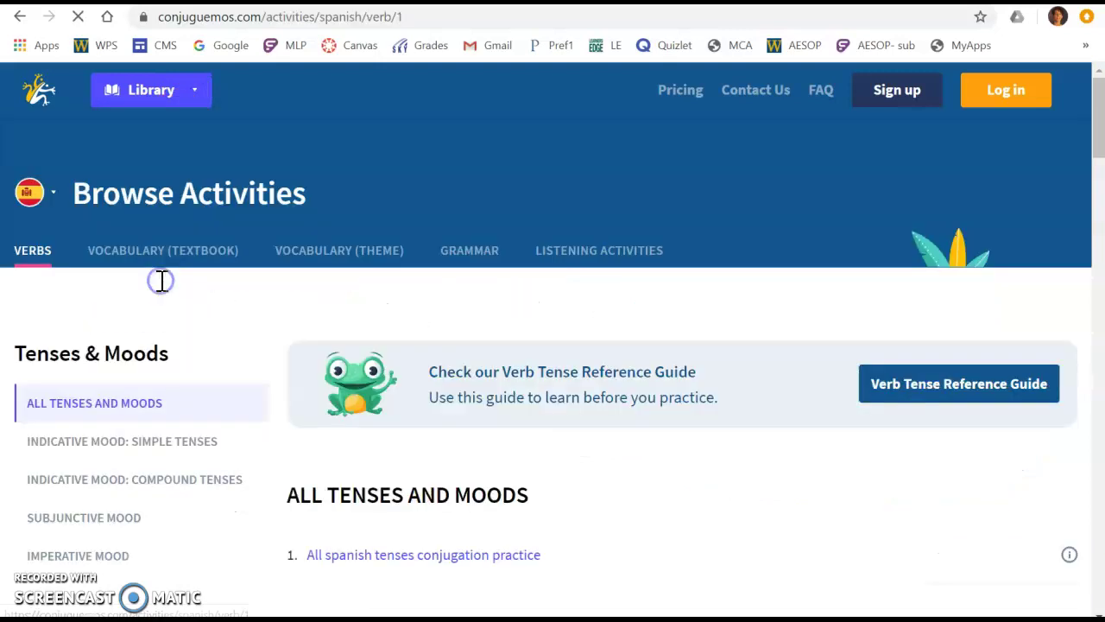
scroll(476, 420, "down", 2)
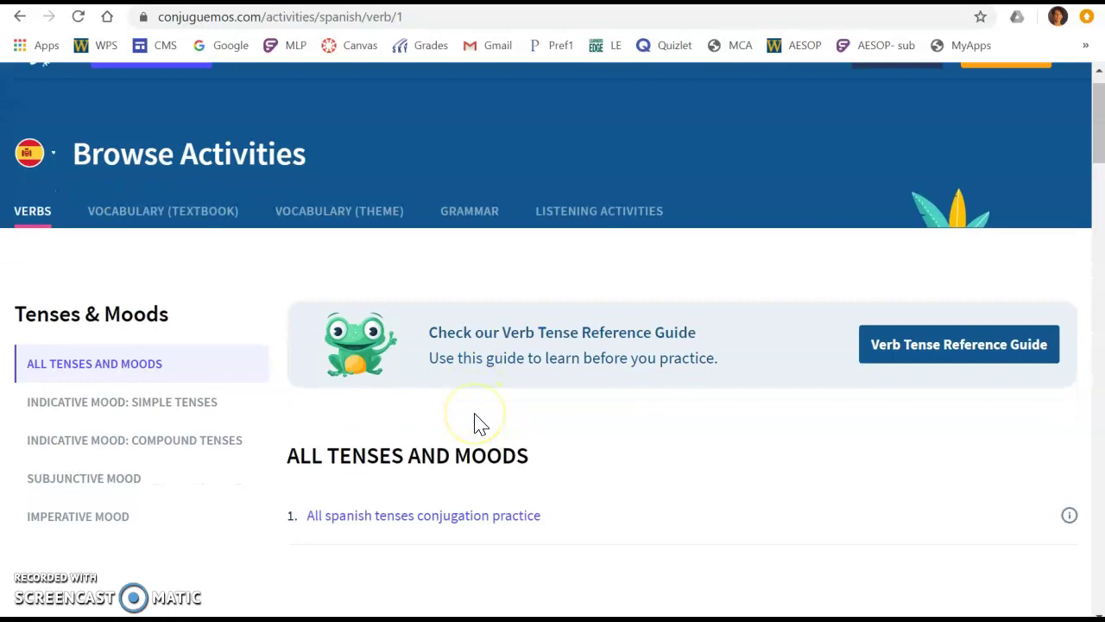
scroll(478, 421, "down", 2)
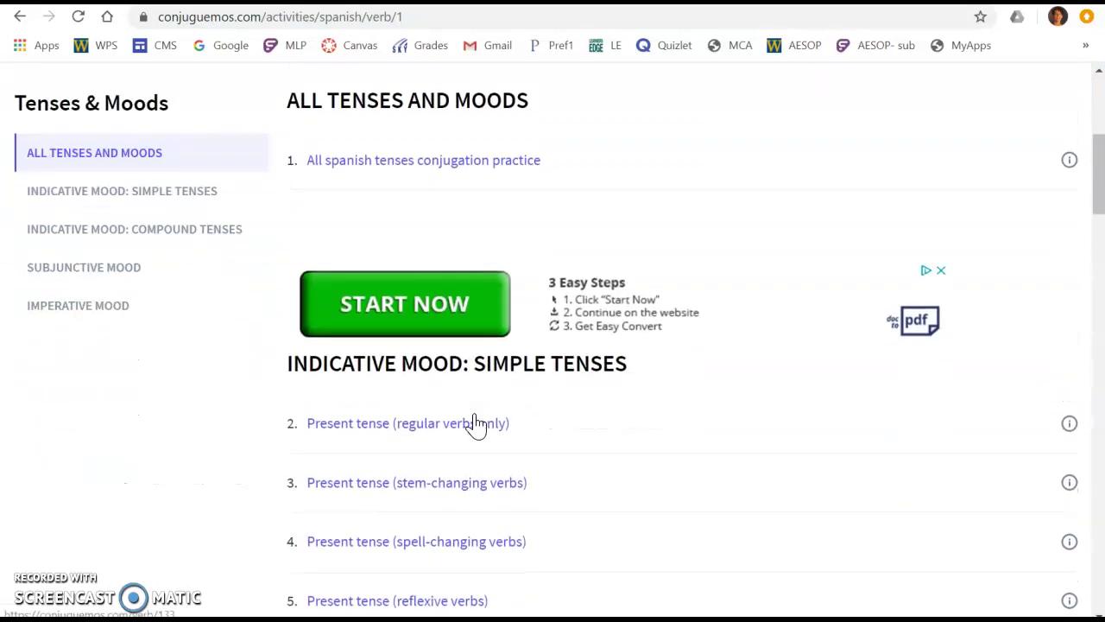
left_click(395, 432)
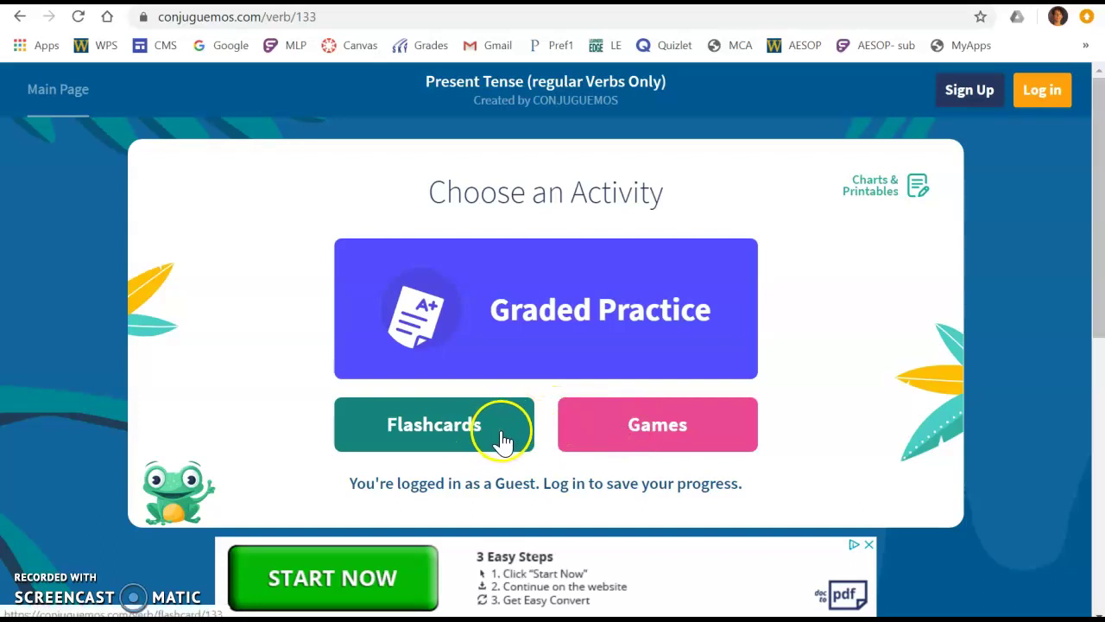
left_click(584, 328)
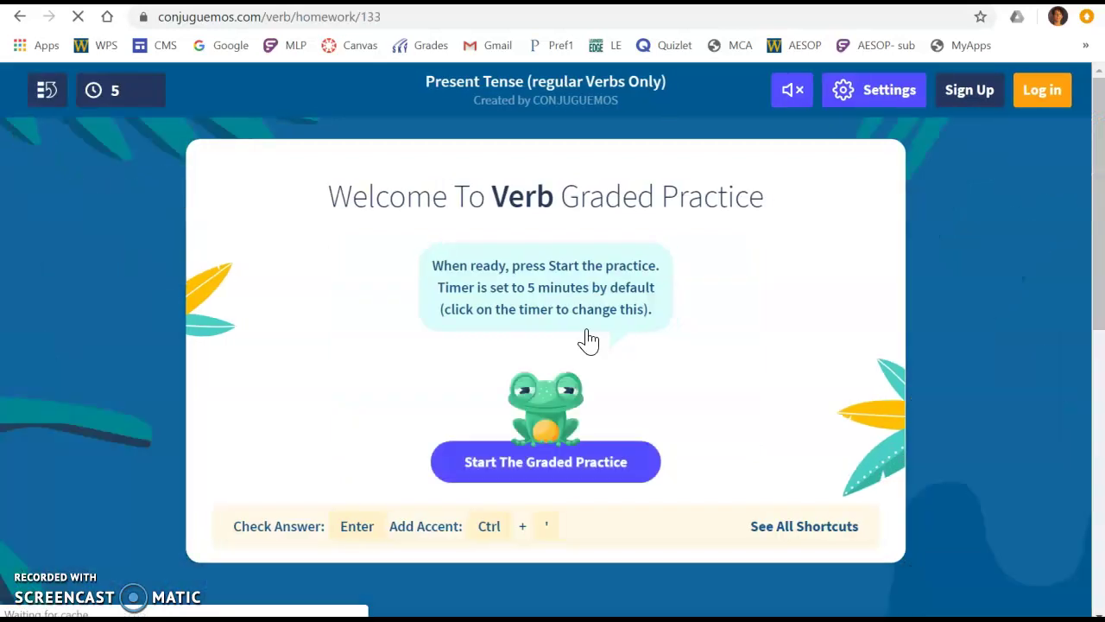
Step: Turn off Replace pronouns in the practice's customization settings
left_click(894, 97)
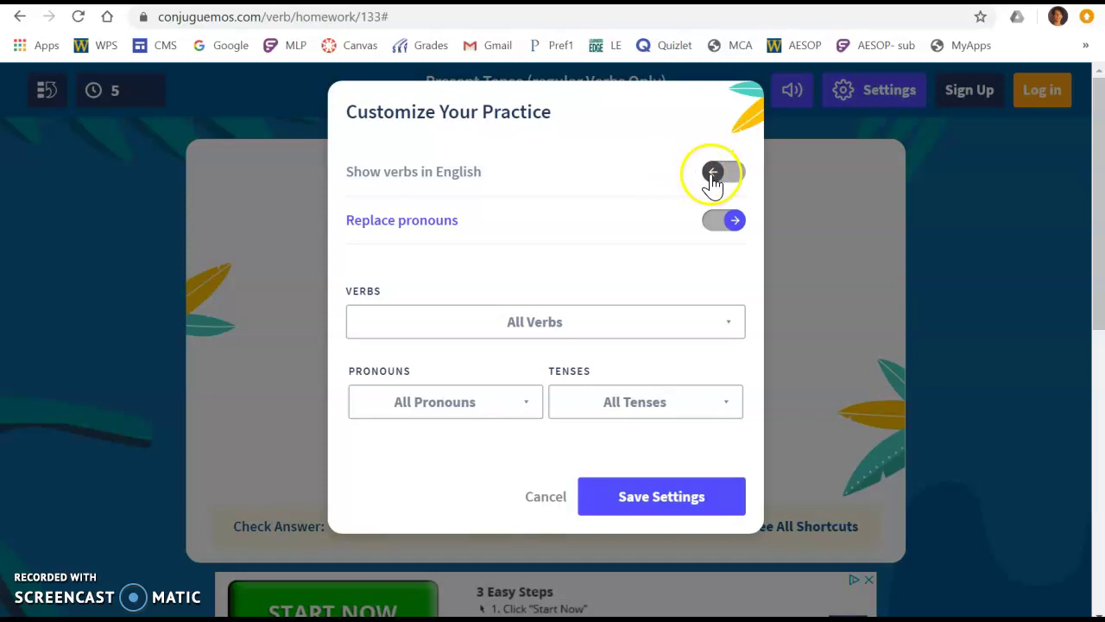
left_click(715, 224)
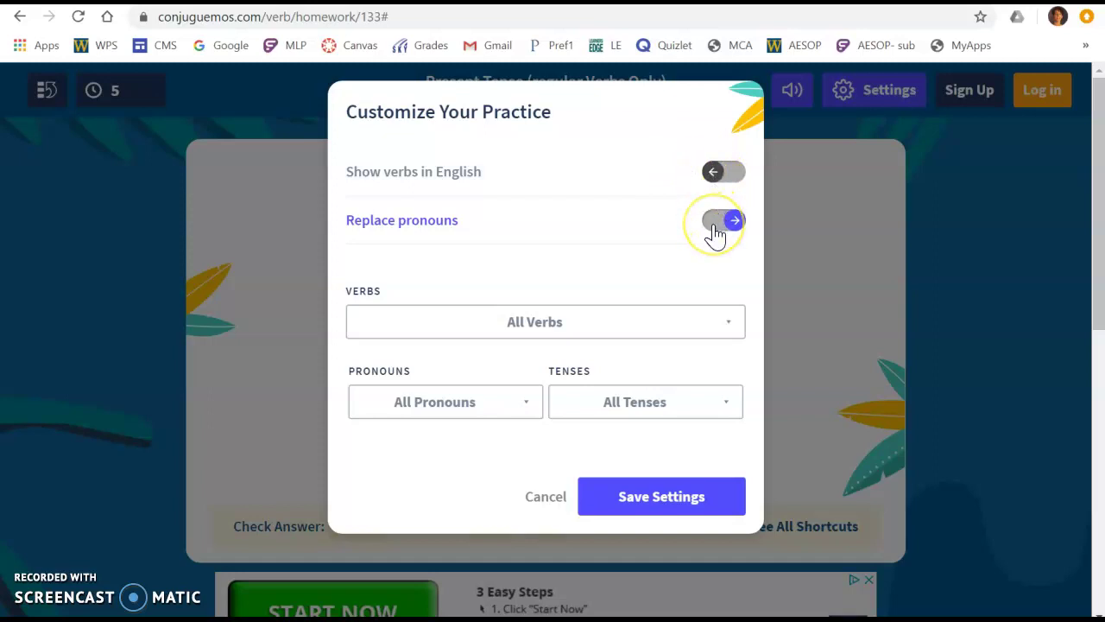
left_click(715, 227)
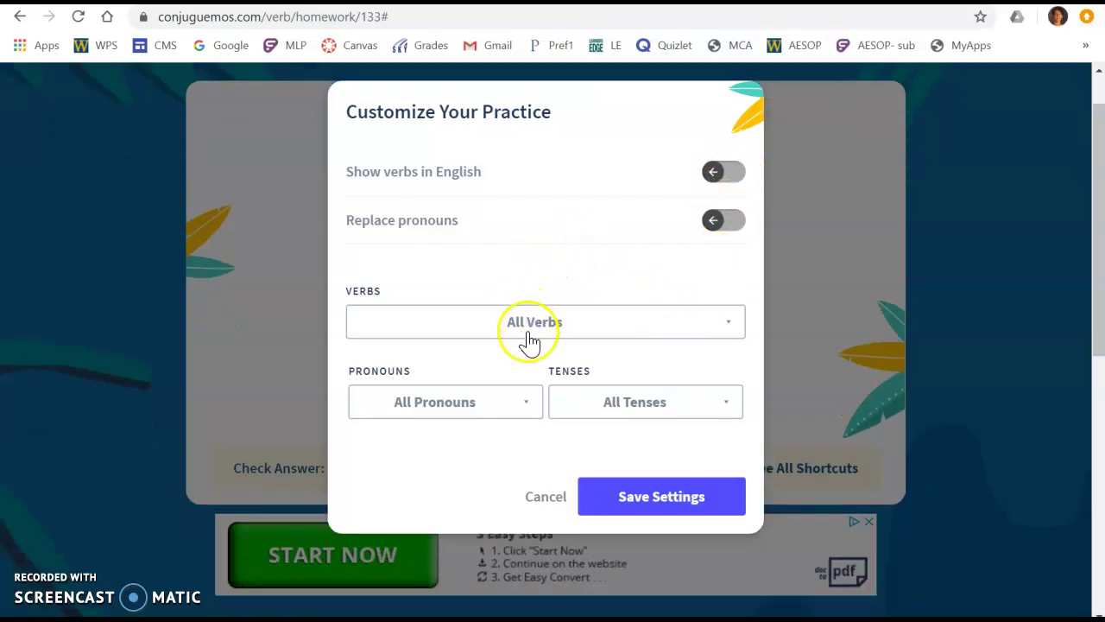
Step: Deselect all verbs for the practice and select only bailar, borrar, caminar and cantar
left_click(527, 326)
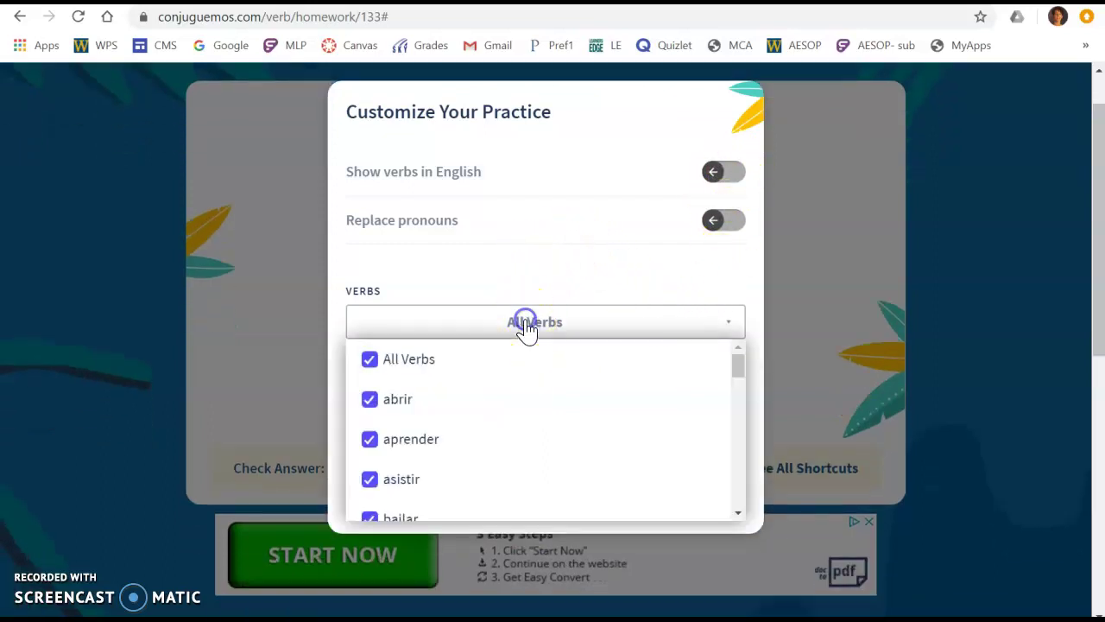
left_click(371, 361)
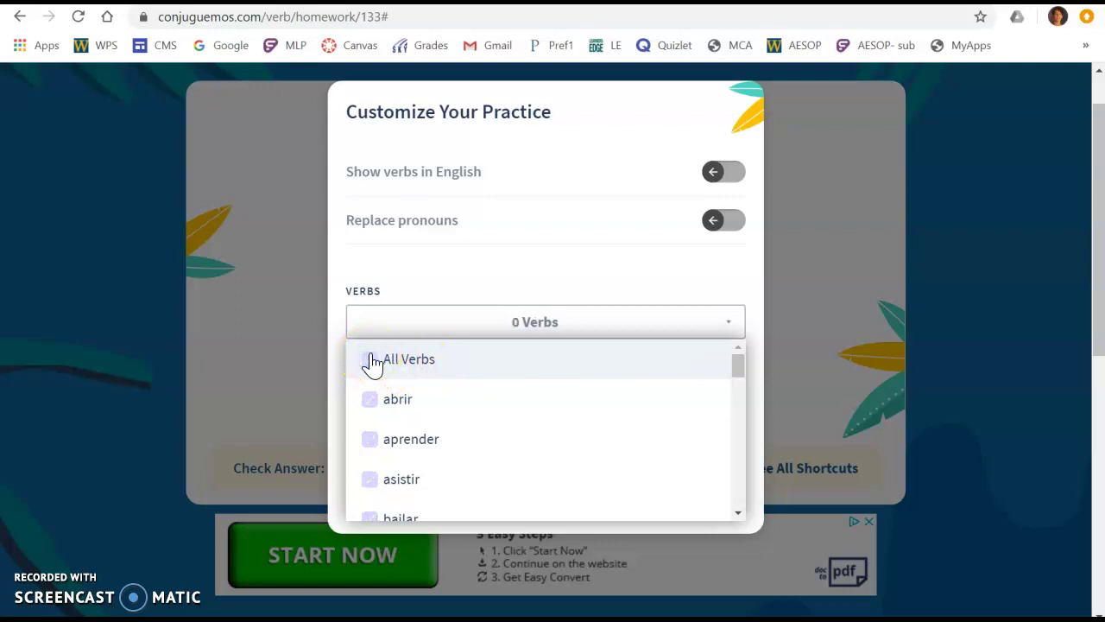
scroll(371, 427, "down", 2)
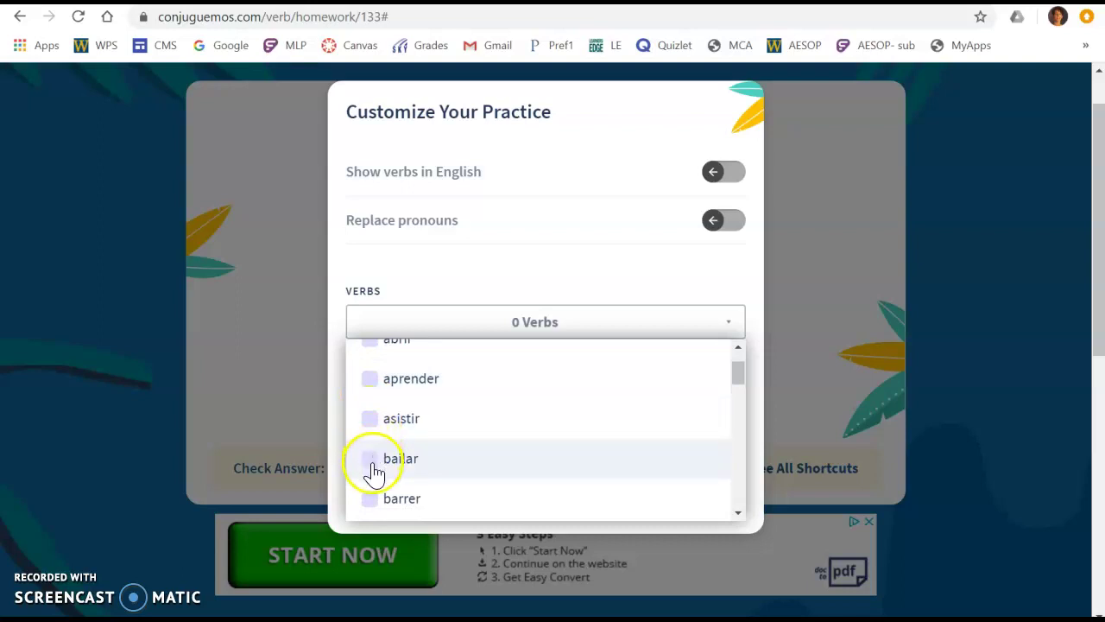
left_click(370, 459)
scroll(374, 473, "down", 3)
scroll(373, 474, "down", 1)
left_click(372, 455)
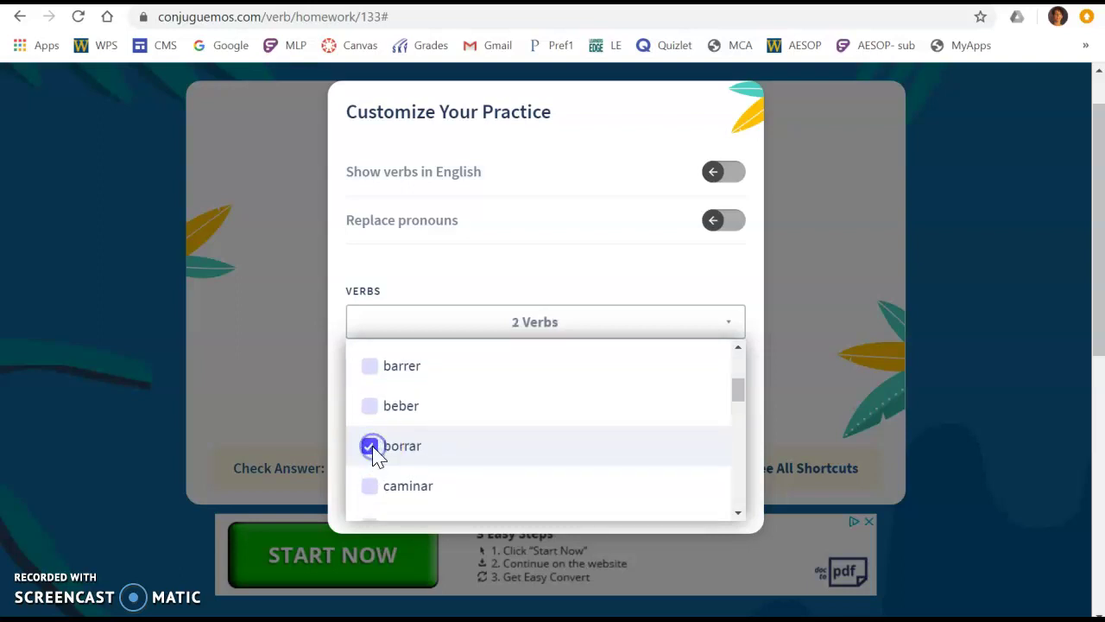
scroll(375, 454, "down", 2)
left_click(373, 404)
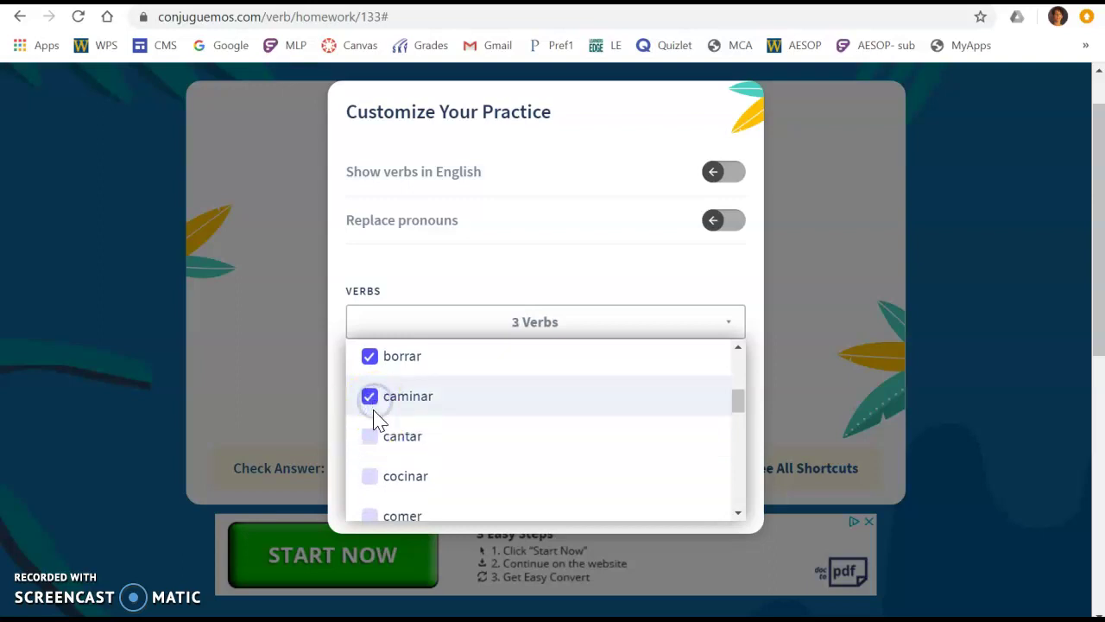
left_click(369, 441)
Step: Add the -ar verbs cocinar, dibujar, escuchar, hablar and lavar to the practice's verb selection
scroll(370, 442, "down", 2)
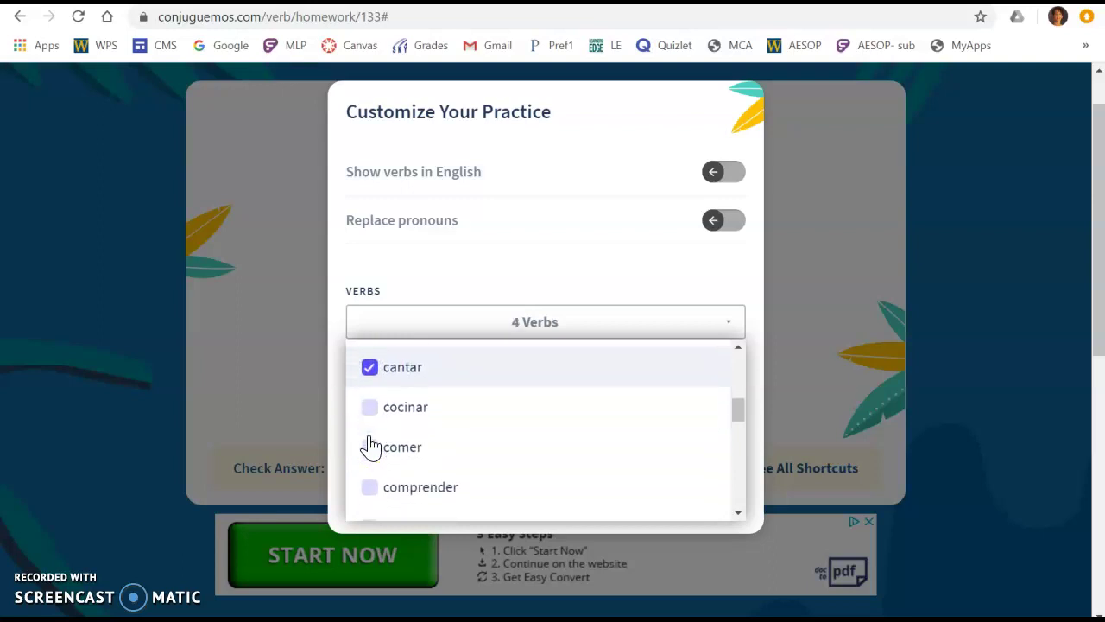
scroll(370, 414, "down", 4)
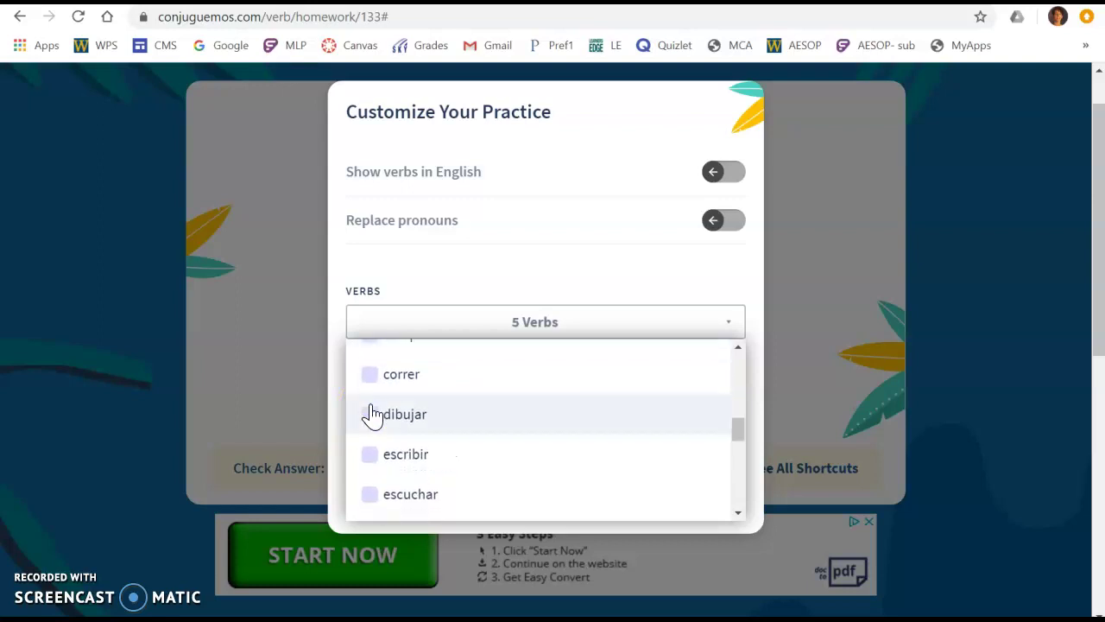
left_click(371, 415)
scroll(372, 423, "down", 2)
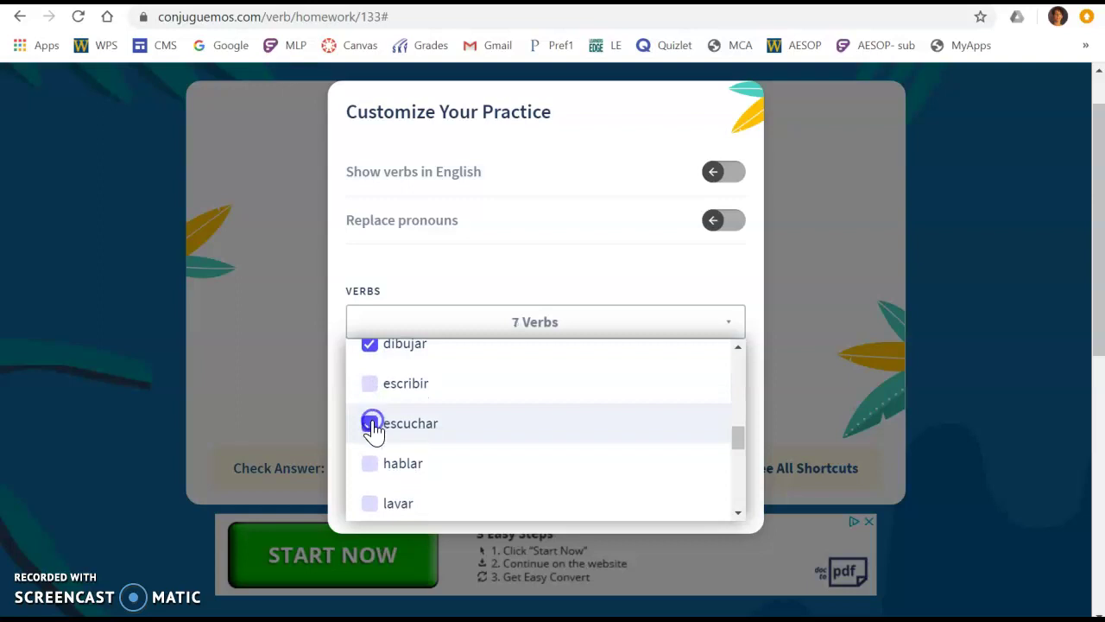
scroll(373, 431, "down", 2)
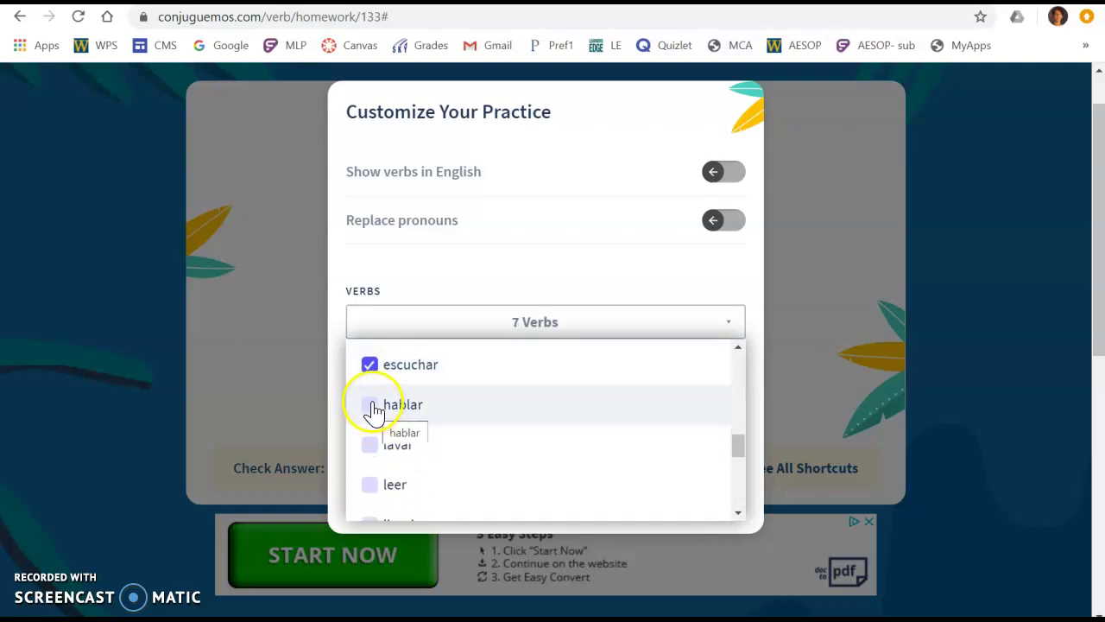
scroll(373, 413, "down", 1)
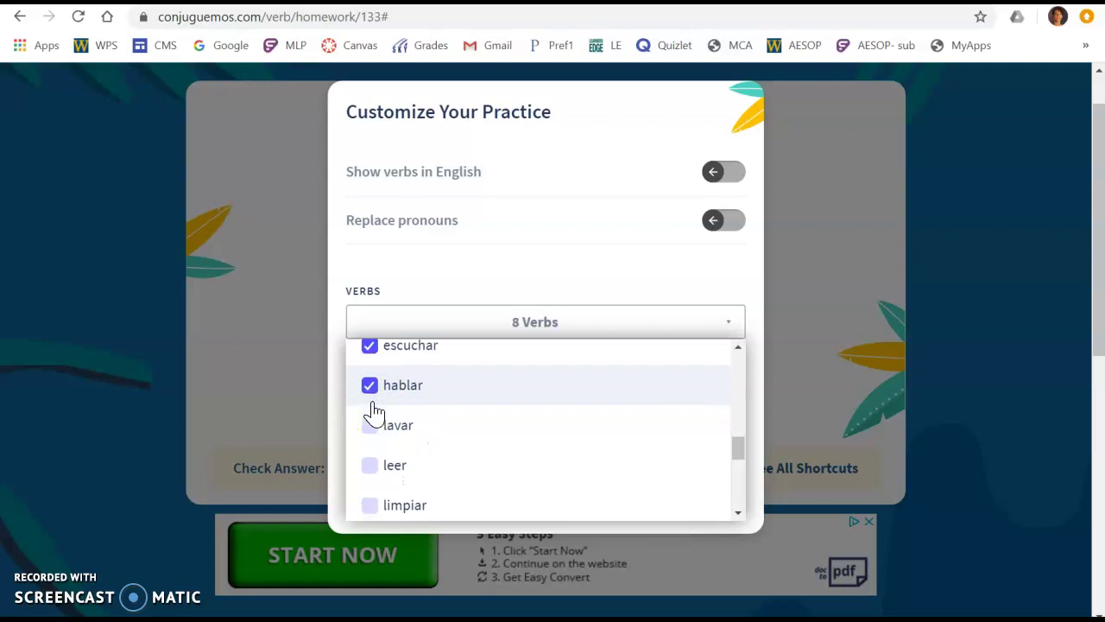
left_click(369, 439)
Step: Add limpiar, llevar, mirar, montar, nadar and prestar to the selected verbs and close the verb list
scroll(369, 439, "down", 3)
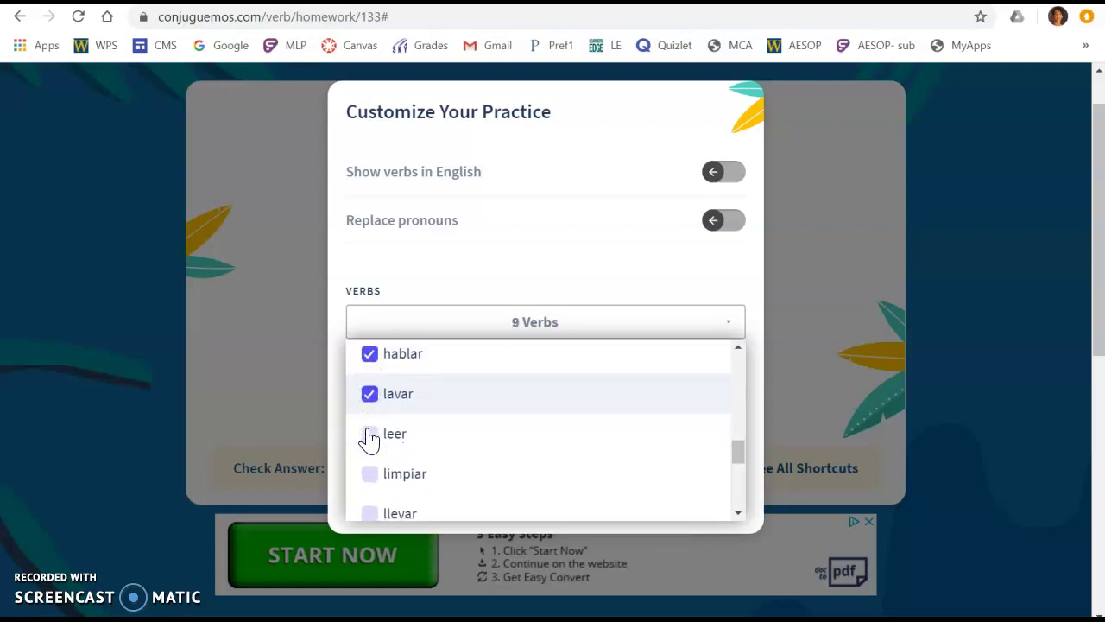
left_click(370, 423)
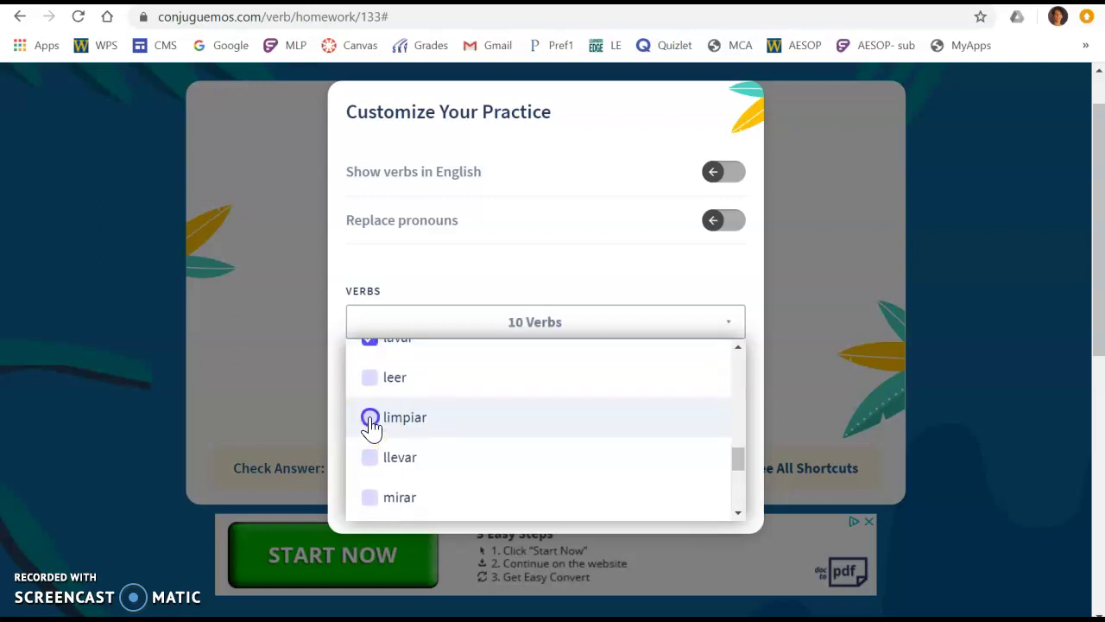
scroll(372, 427, "down", 1)
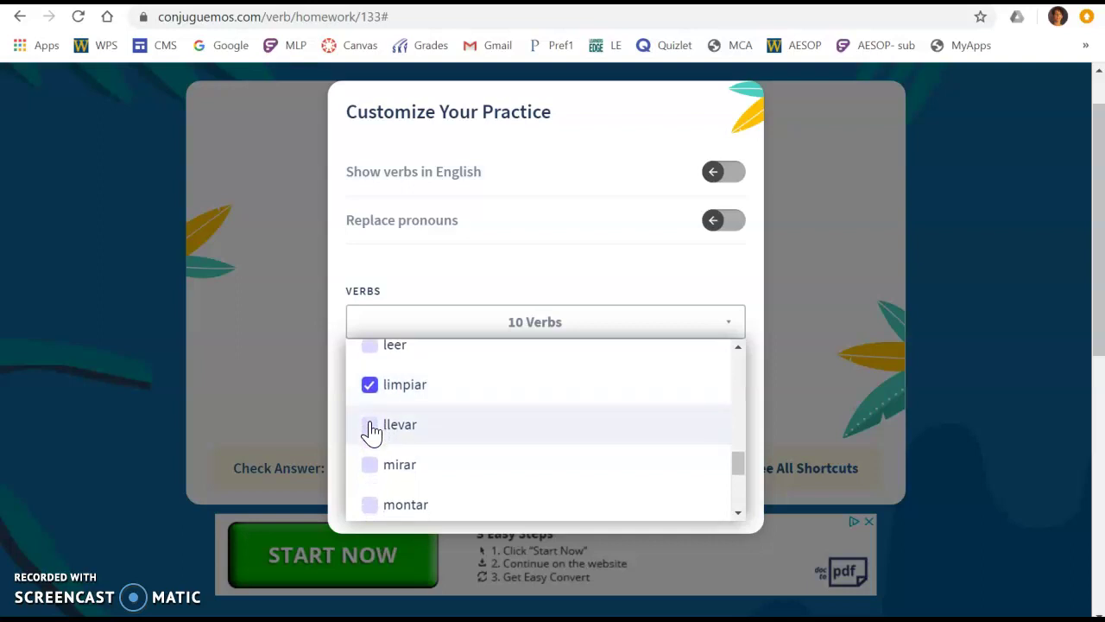
scroll(370, 432, "down", 1)
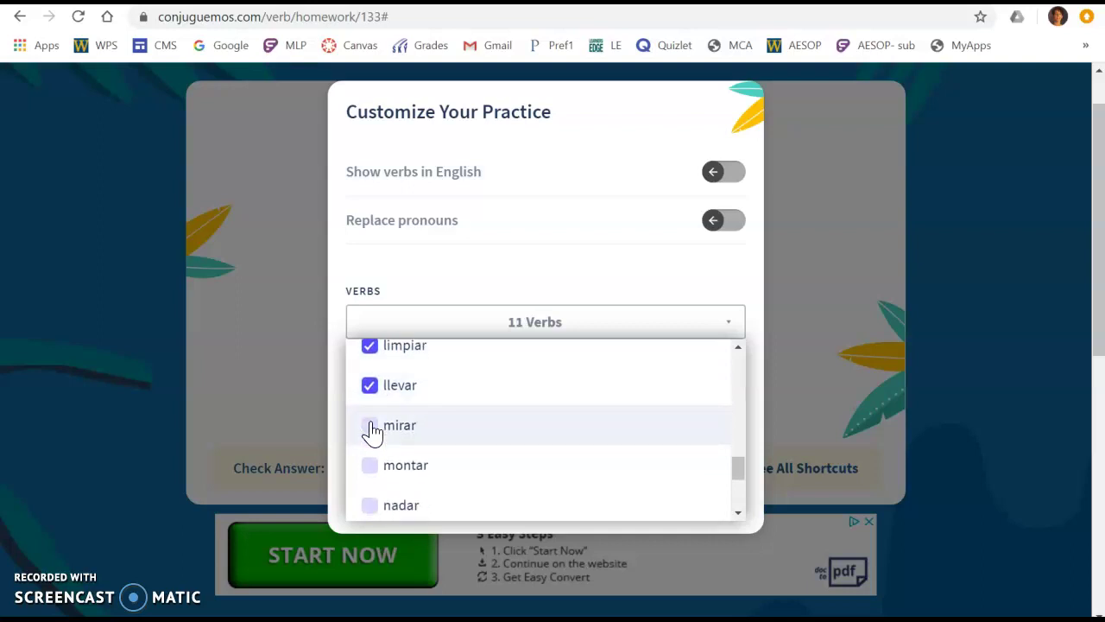
left_click(370, 468)
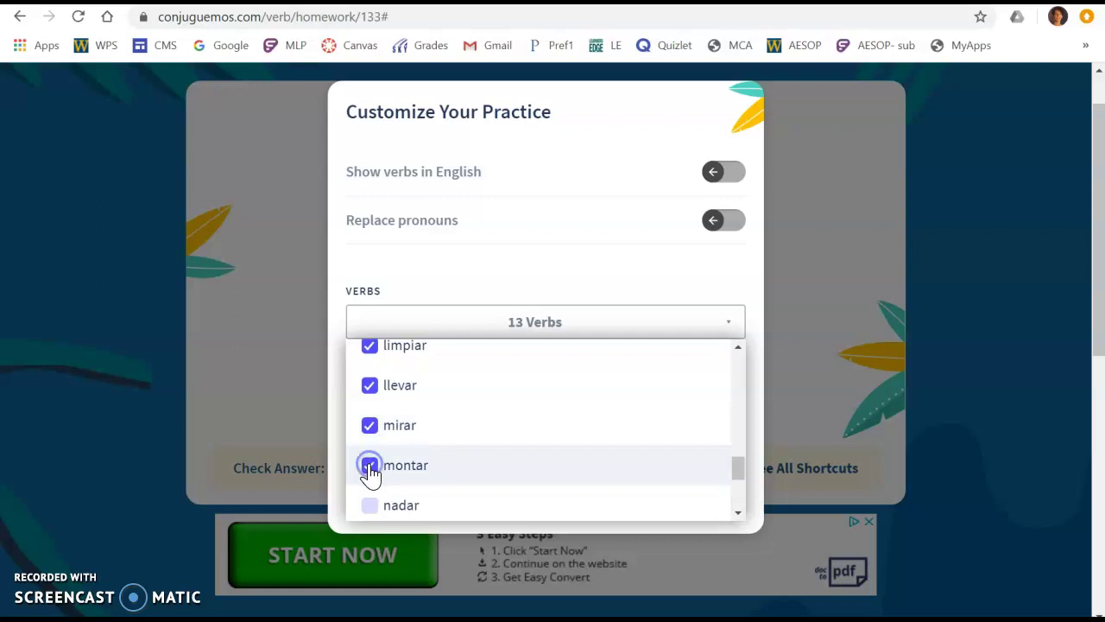
scroll(370, 467, "down", 2)
left_click(372, 427)
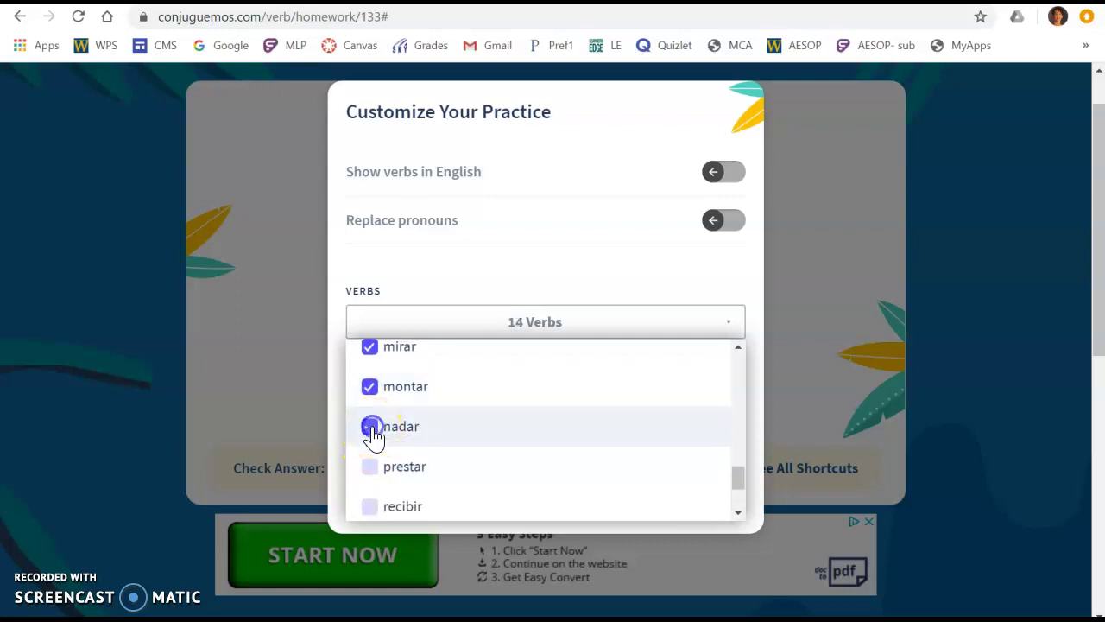
left_click(371, 479)
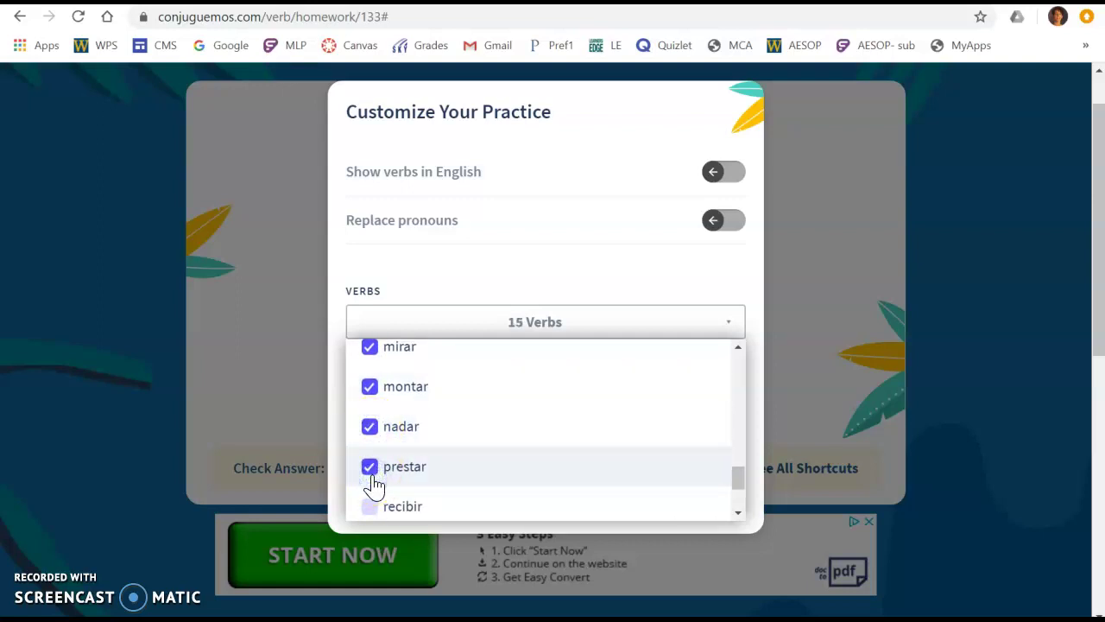
scroll(374, 485, "down", 3)
left_click(503, 266)
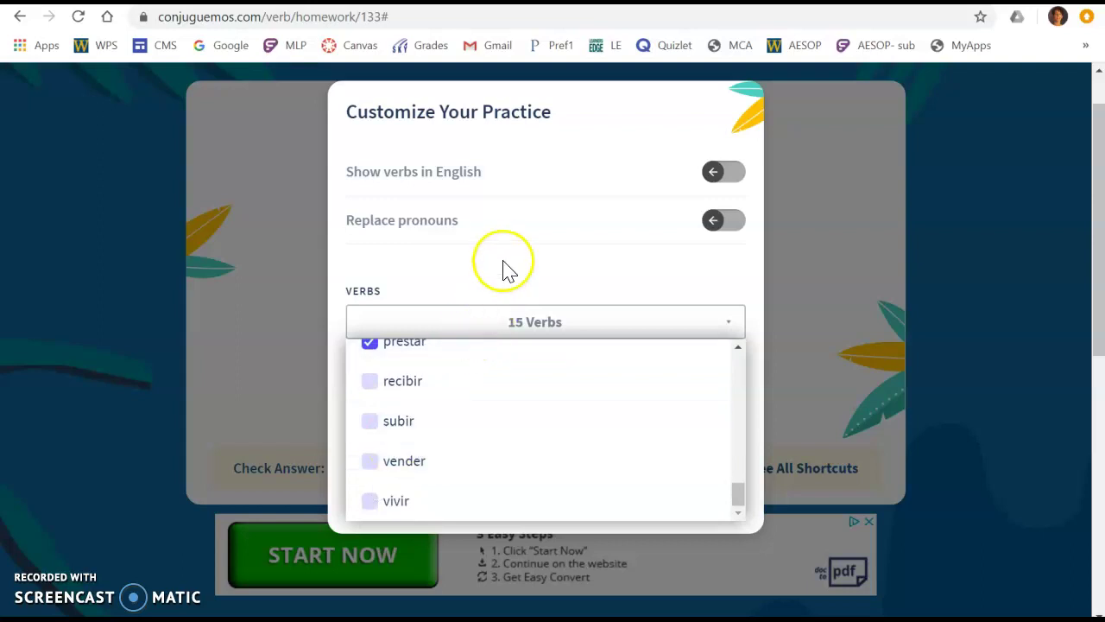
left_click(507, 274)
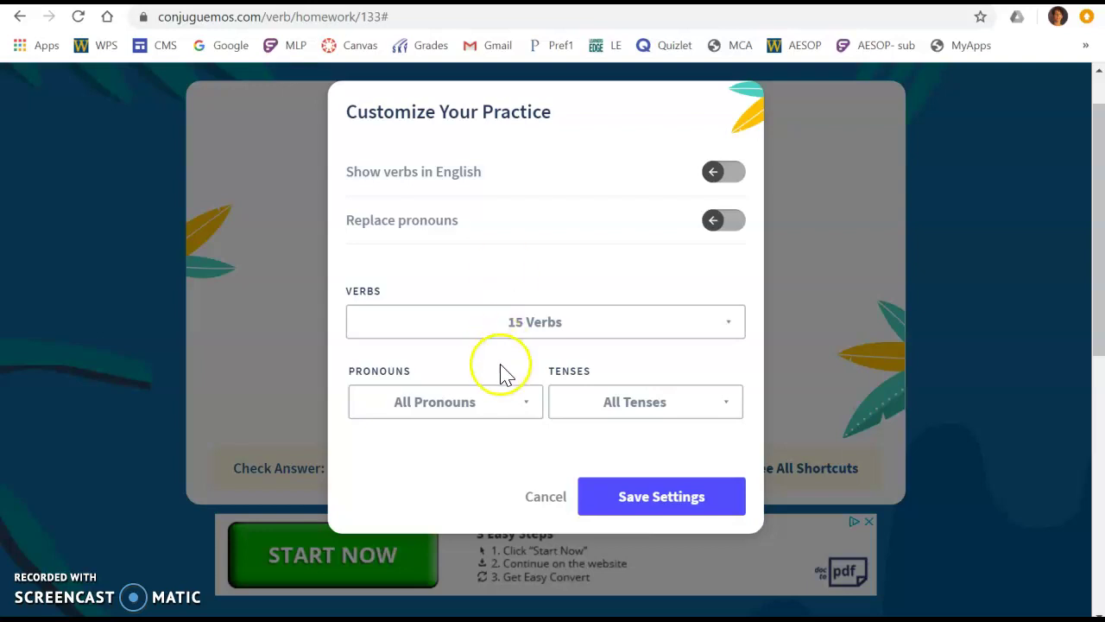
Step: Deselect all pronouns for the practice and select only yo
left_click(505, 409)
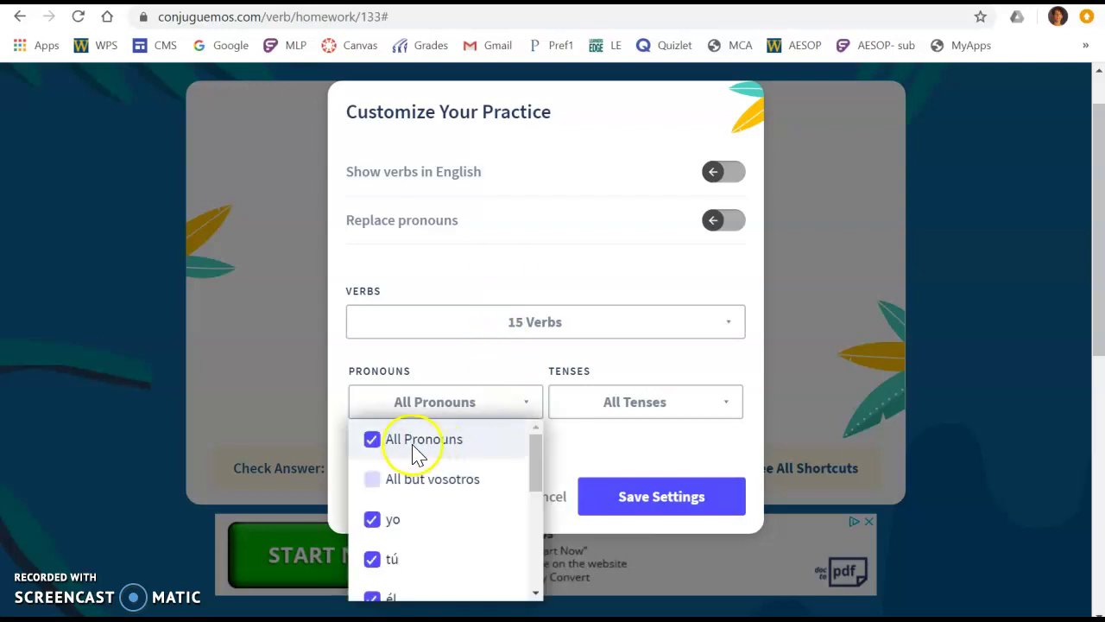
left_click(370, 442)
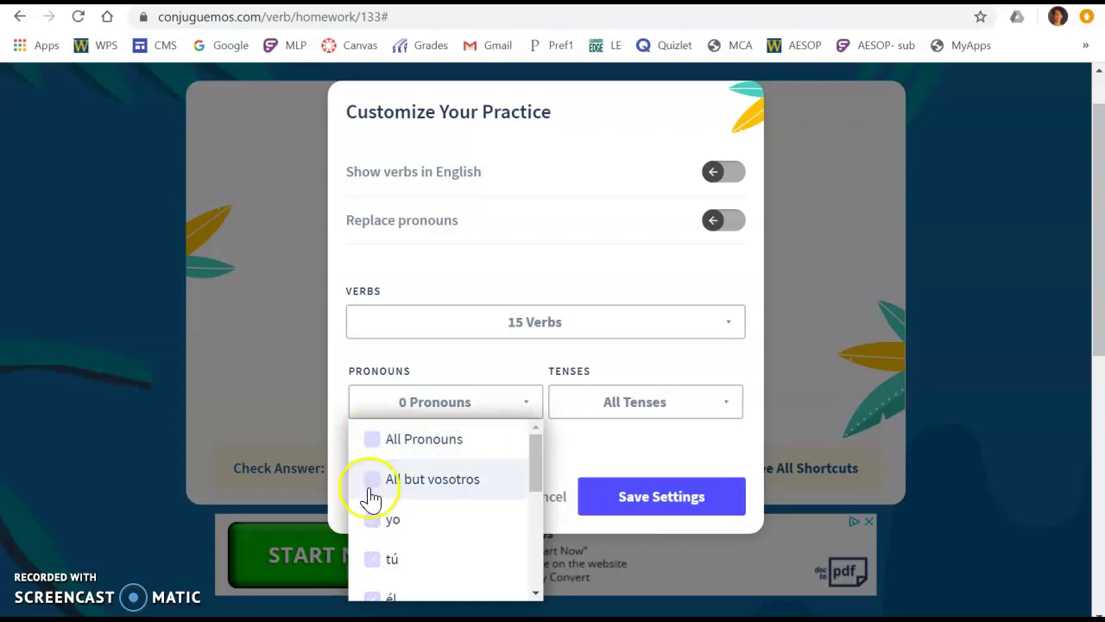
scroll(370, 497, "down", 3)
scroll(370, 499, "down", 1)
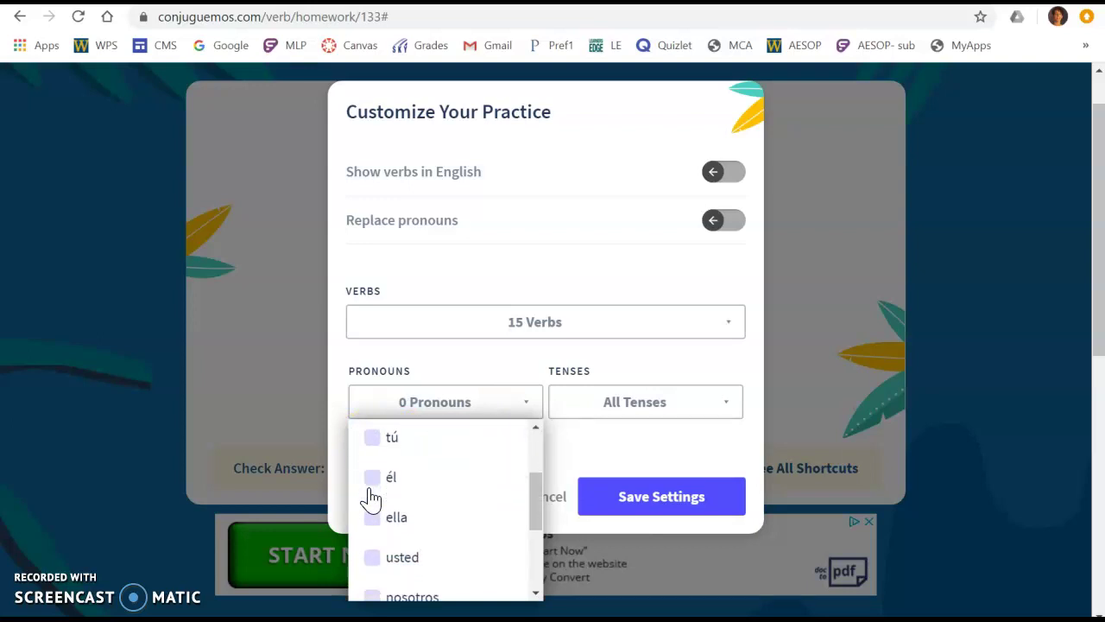
scroll(372, 499, "up", 1)
left_click_drag(374, 451, 378, 460)
left_click(378, 460)
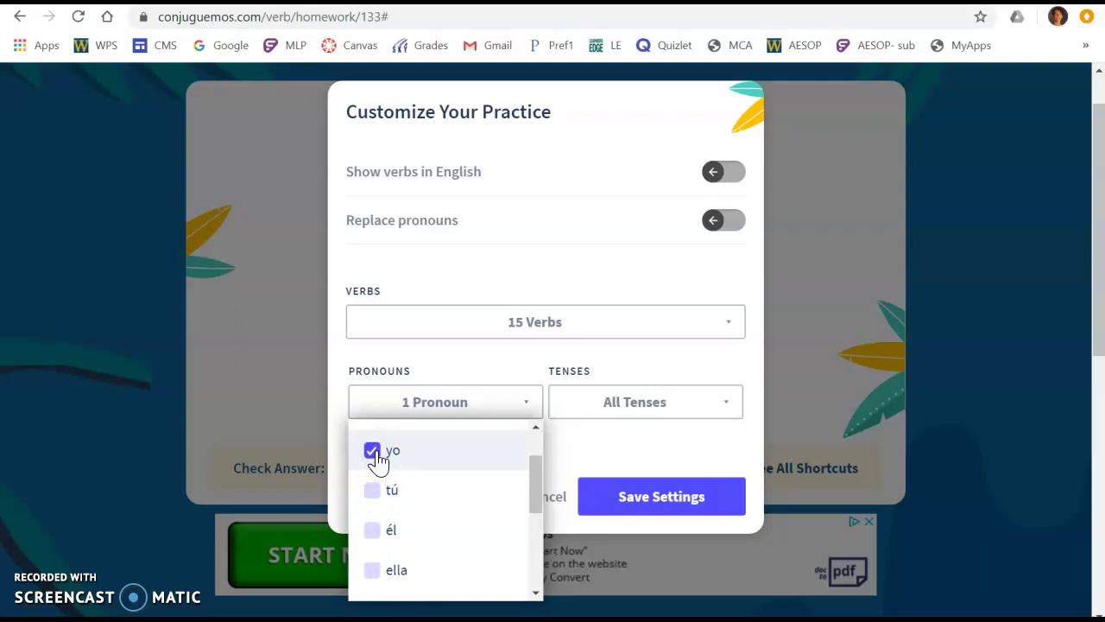
left_click(486, 259)
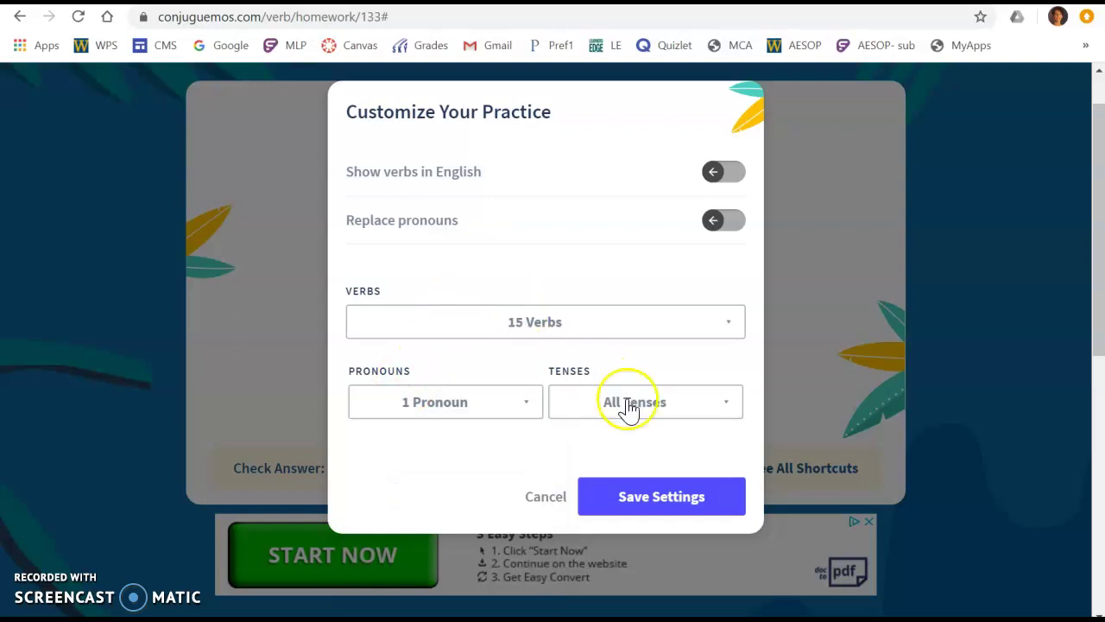
Step: Keep the present tense selected for the practice and save the customized settings
left_click(637, 413)
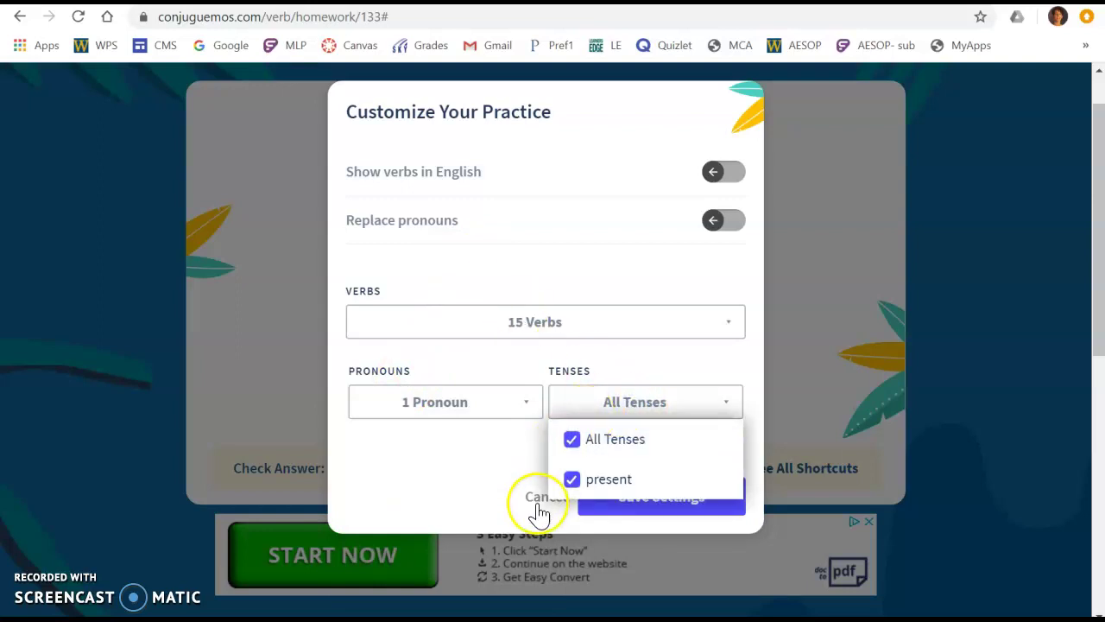
left_click(573, 441)
left_click(571, 483)
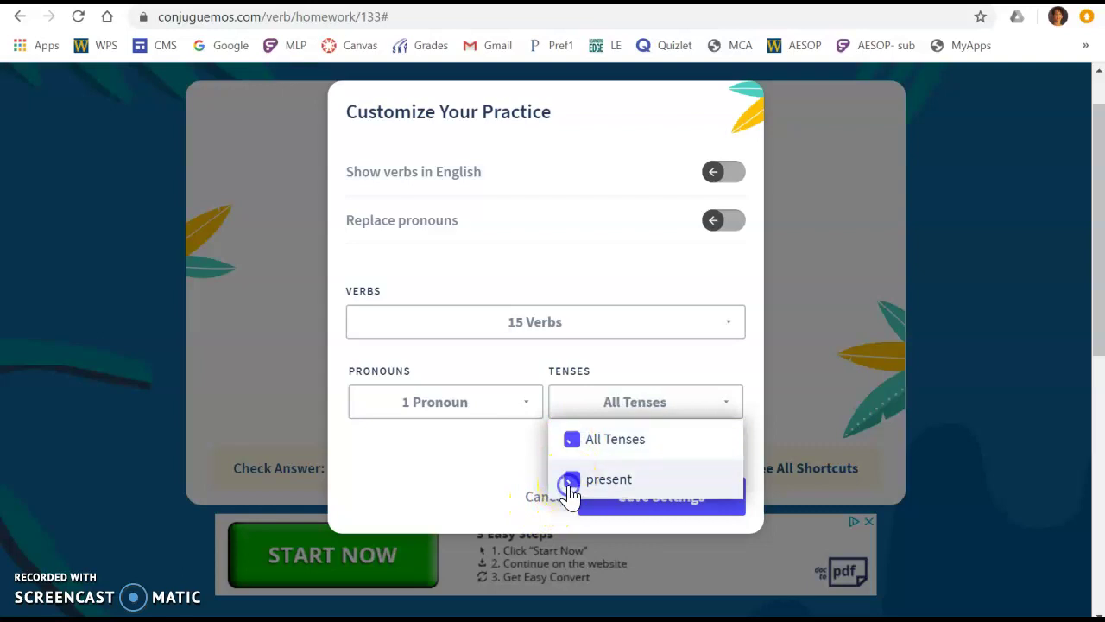
left_click(504, 490)
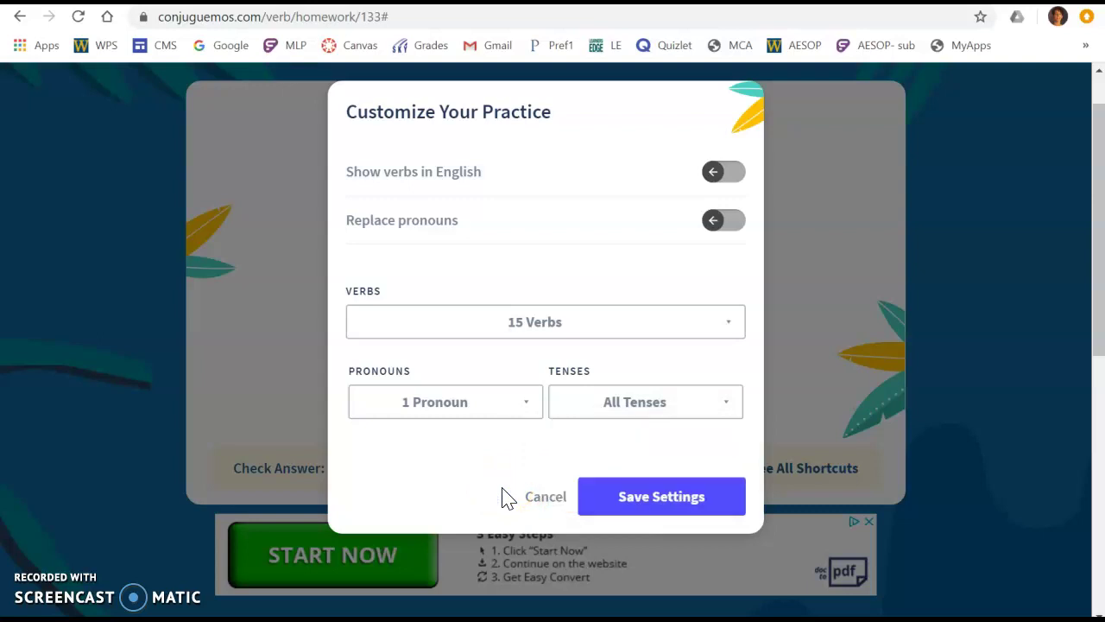
left_click(682, 505)
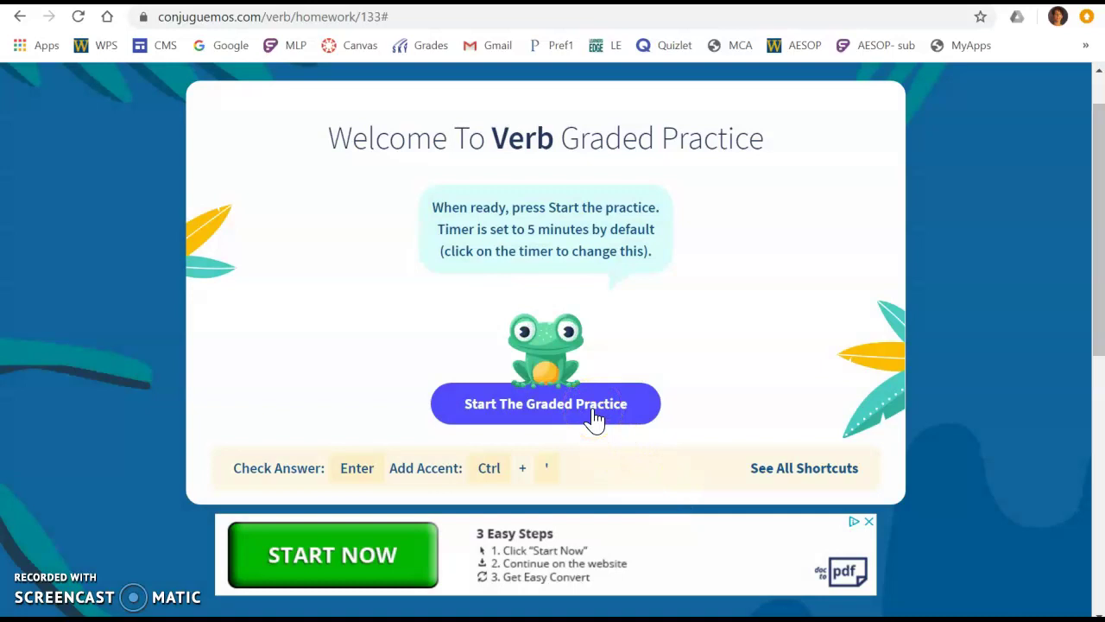
Step: Start the graded practice and submit "bailo" as the yo form of bailar
left_click(594, 416)
left_click(585, 348)
left_click(583, 306)
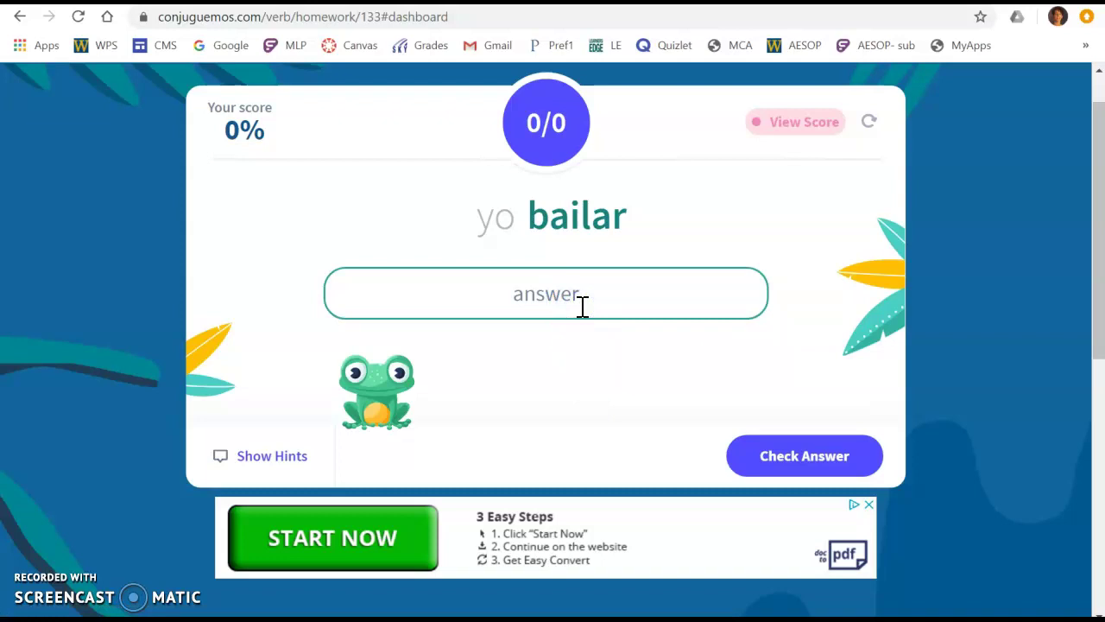
type("bailo")
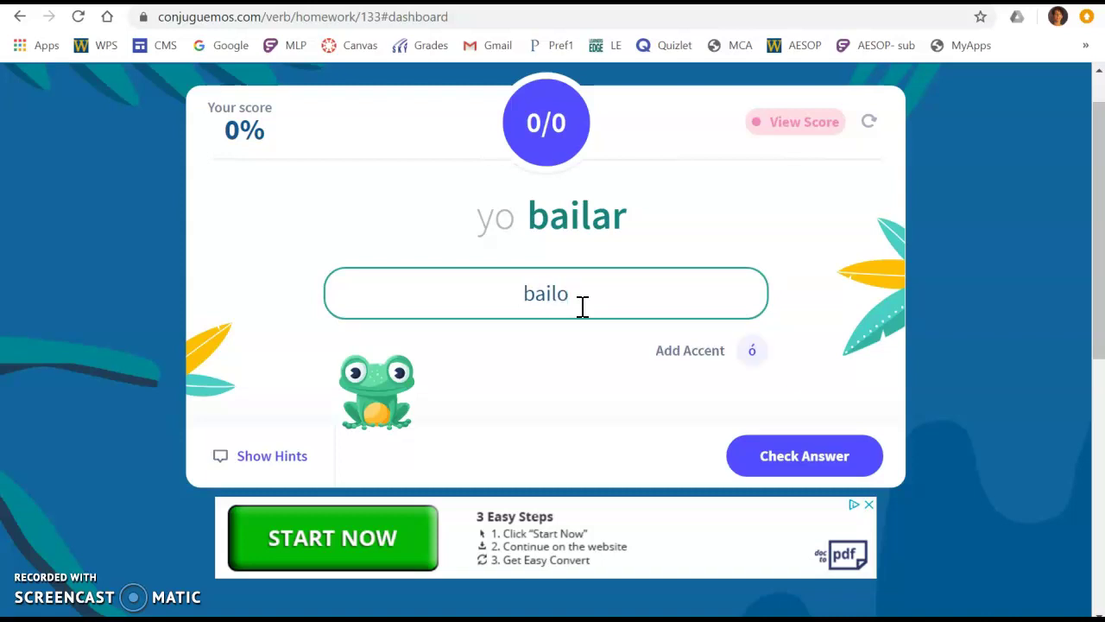
key("Return")
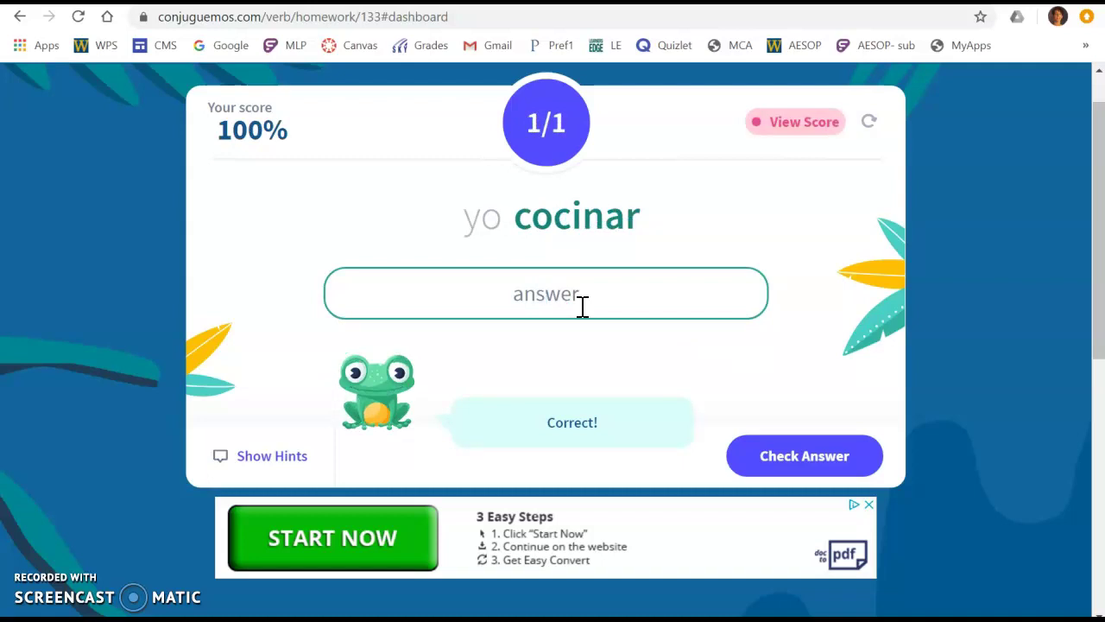
Step: Submit "cocino" as the yo form of cocinar
type("co")
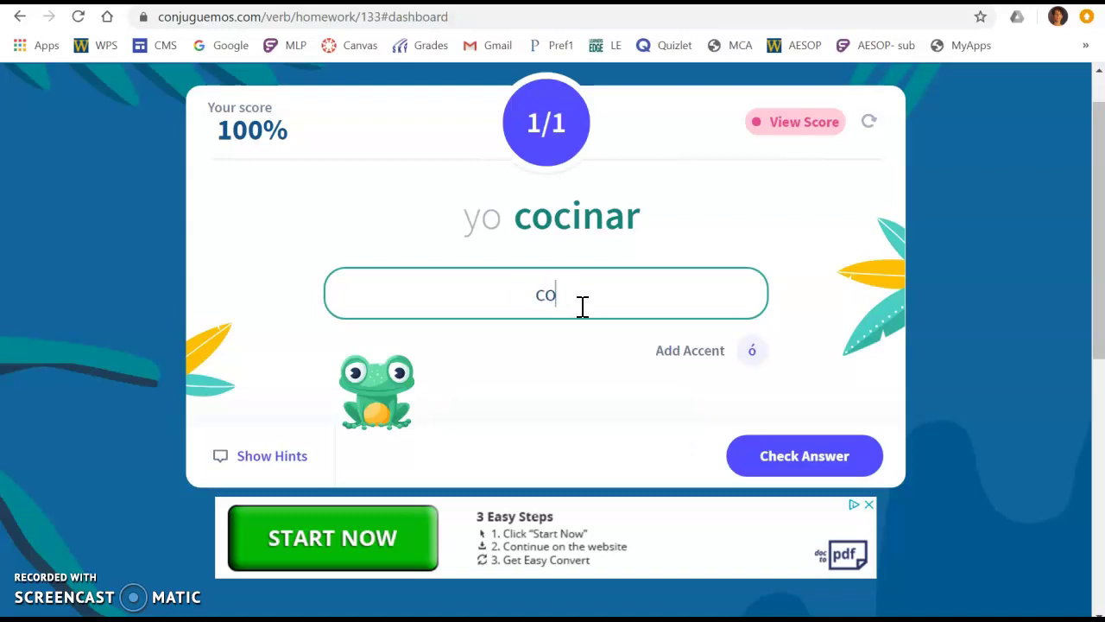
type("cina")
key("BackSpace")
type("o")
key("Return")
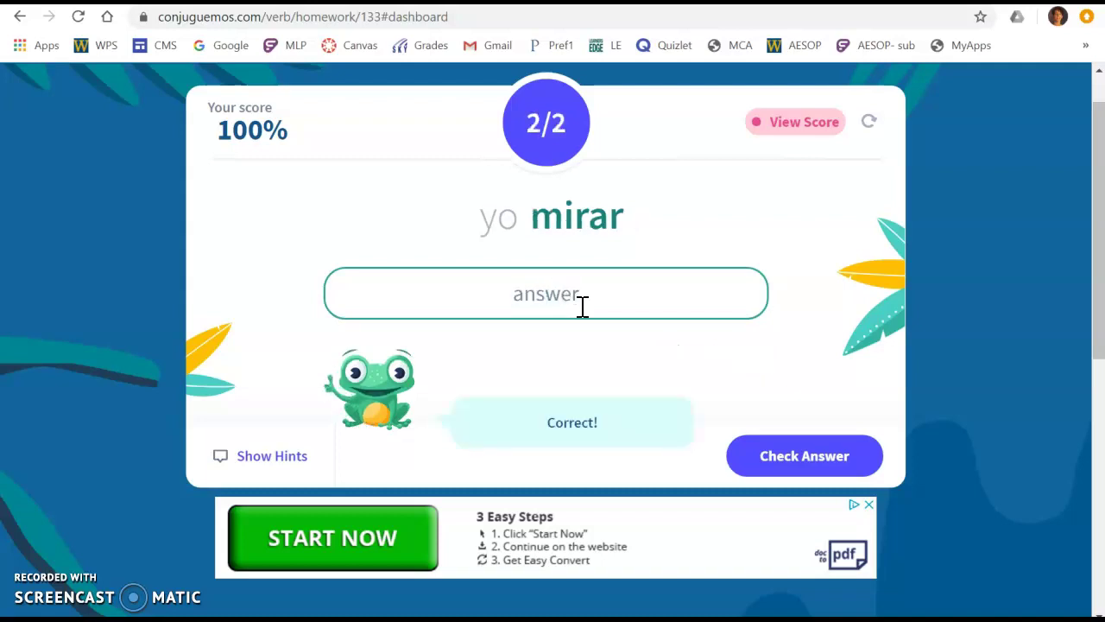
Step: Answer the next two questions with "miro" for mirar and "monto" for montar
type("miro")
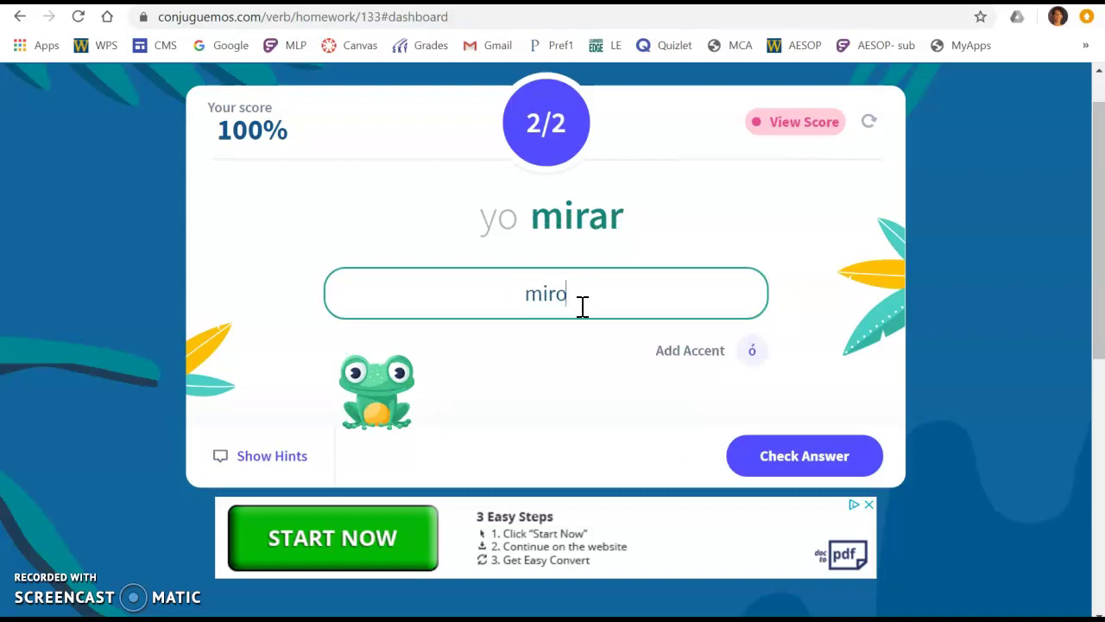
key("Return")
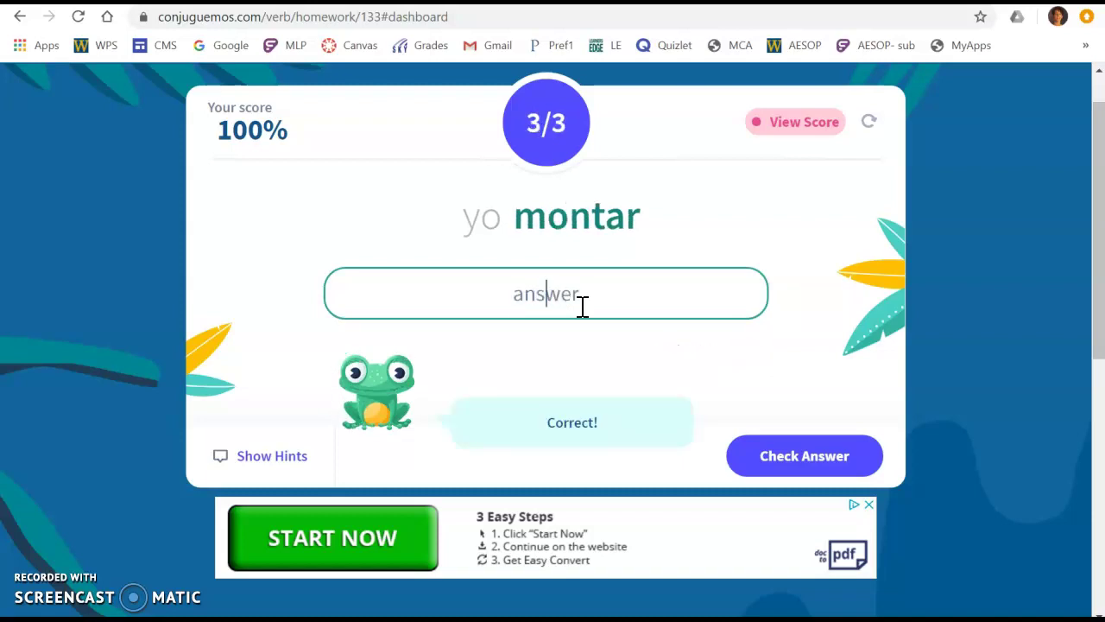
type("monto")
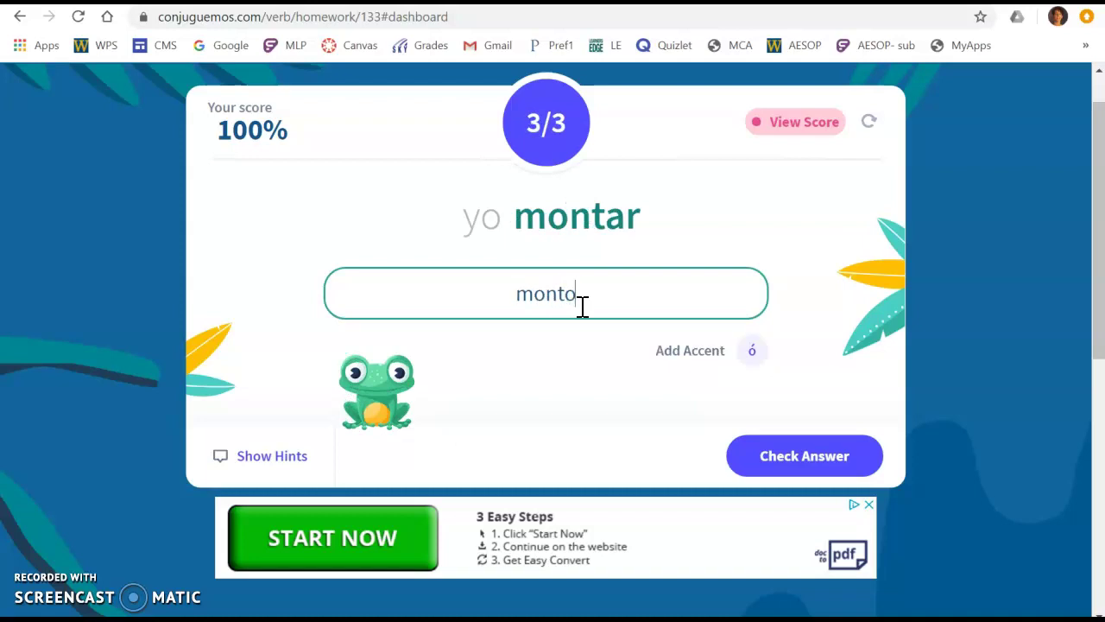
key("Return")
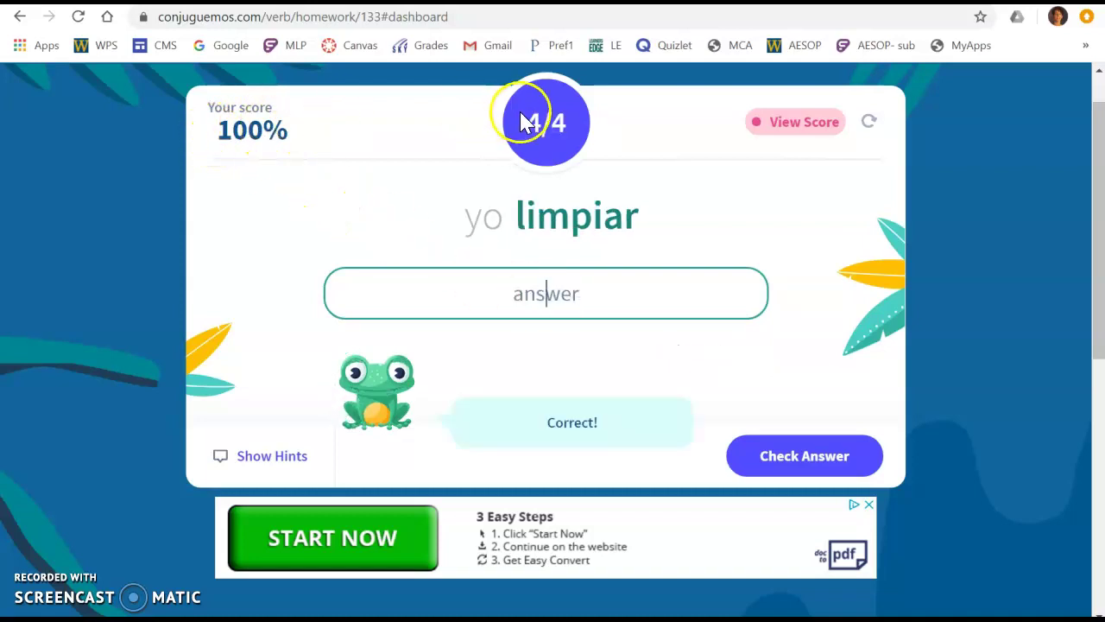
Step: Examine the practice's countdown timer, percentage score and correct-answer counter
scroll(505, 158, "up", 1)
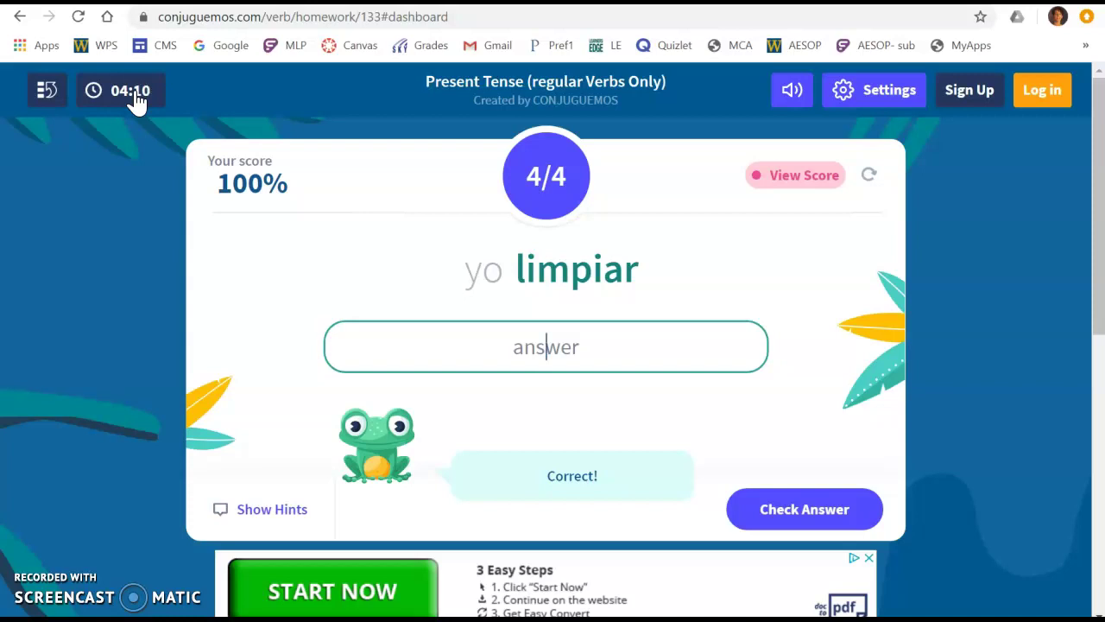
scroll(599, 353, "down", 1)
left_click(600, 363)
scroll(599, 354, "up", 1)
left_click(388, 263)
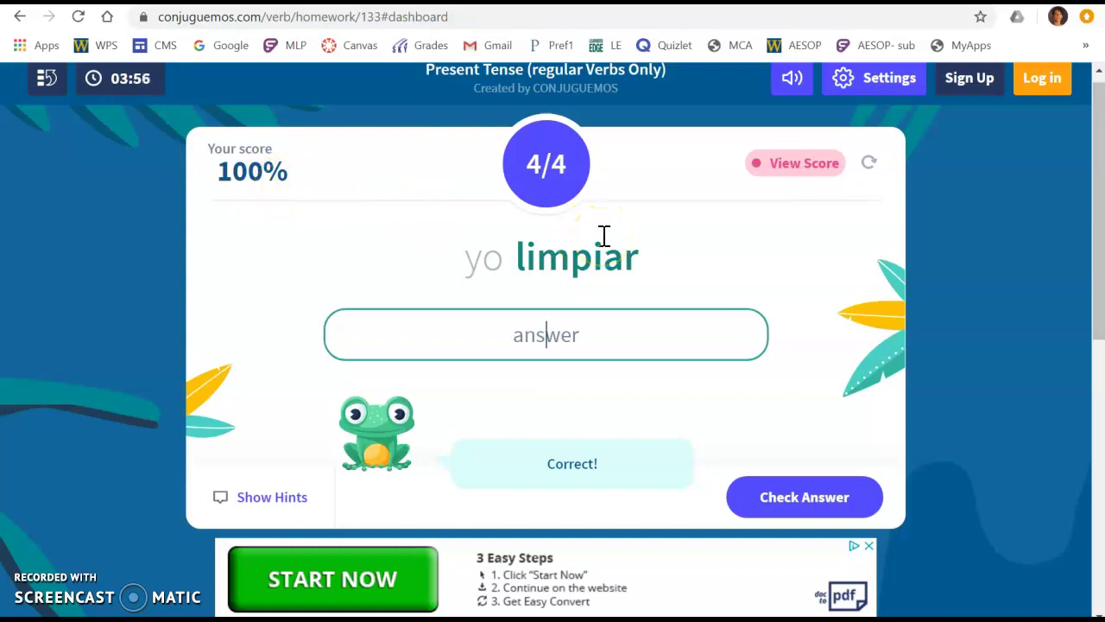
left_click(782, 402)
scroll(790, 415, "down", 1)
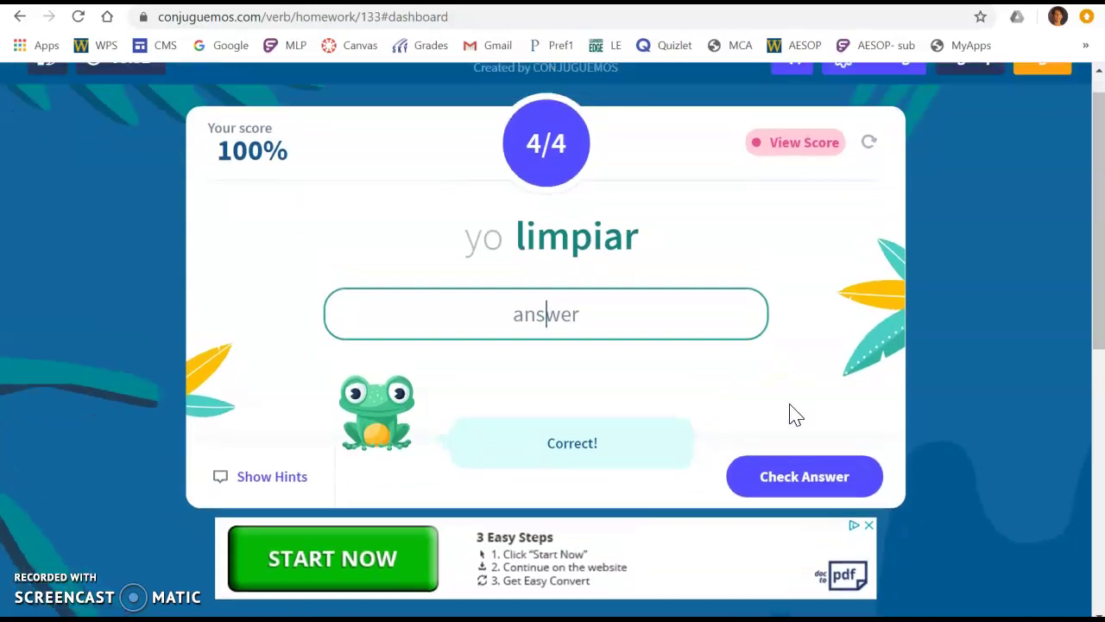
scroll(790, 415, "up", 1)
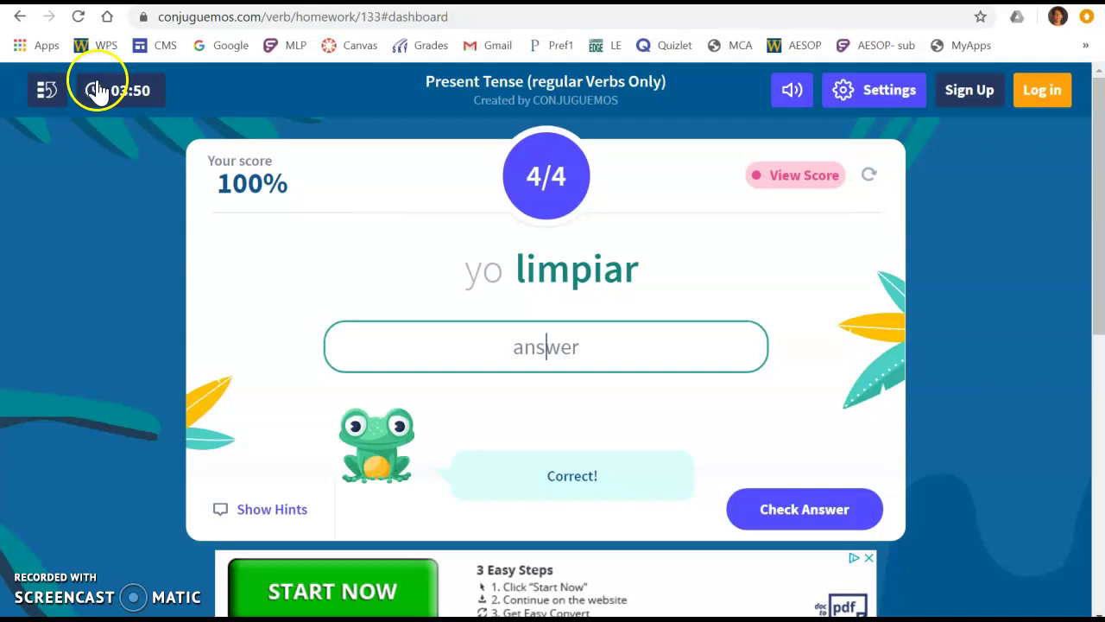